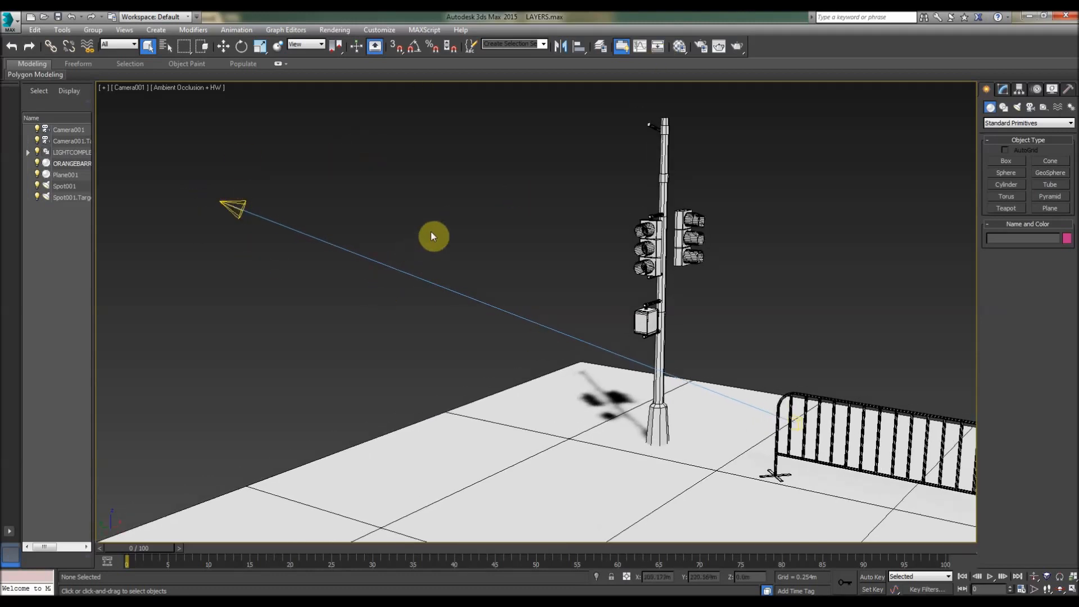
pyautogui.click(229, 203)
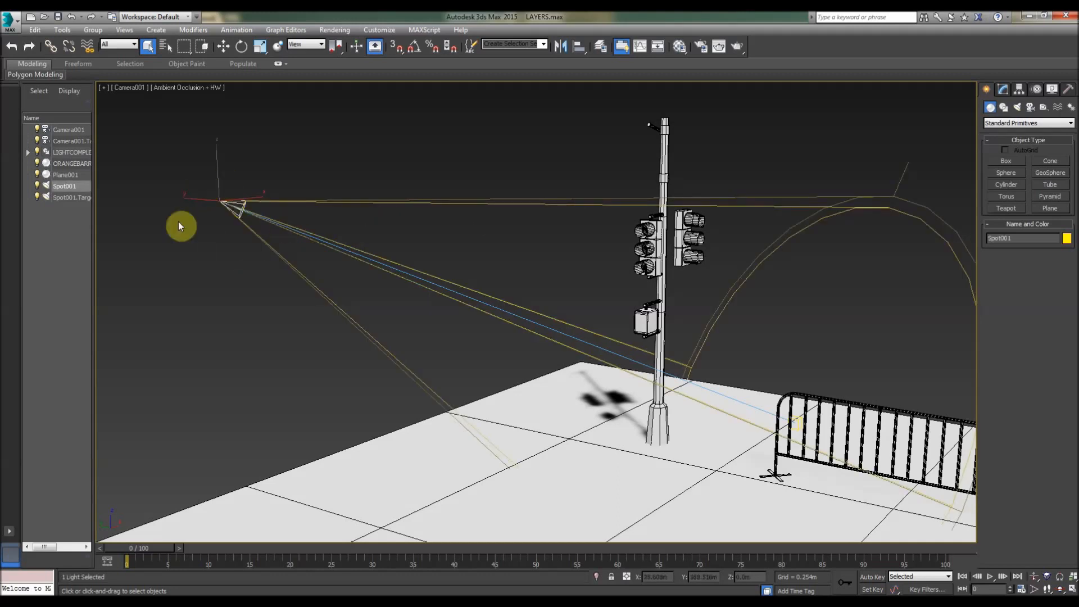
pyautogui.click(633, 259)
pyautogui.click(542, 242)
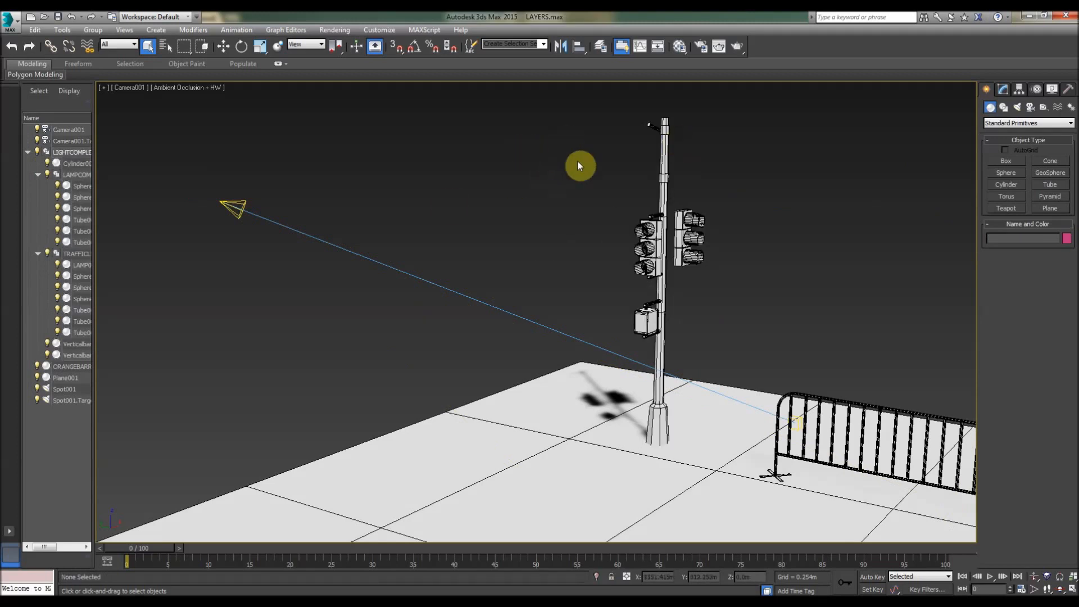
pyautogui.moveTo(525, 234); pyautogui.dragTo(522, 223, button='middle')
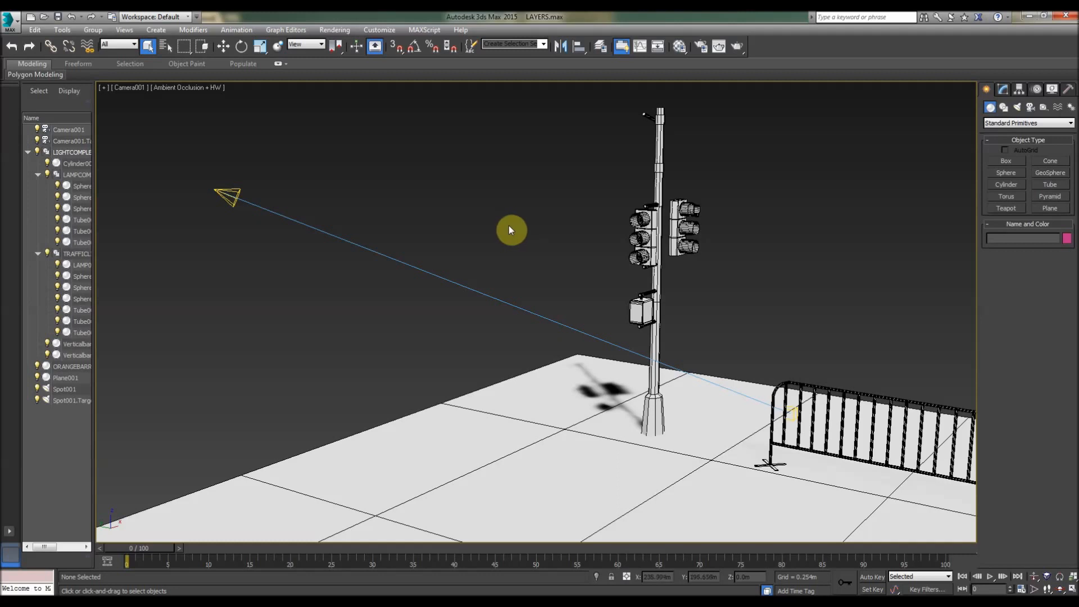
pyautogui.moveTo(518, 209); pyautogui.dragTo(487, 164, button='middle')
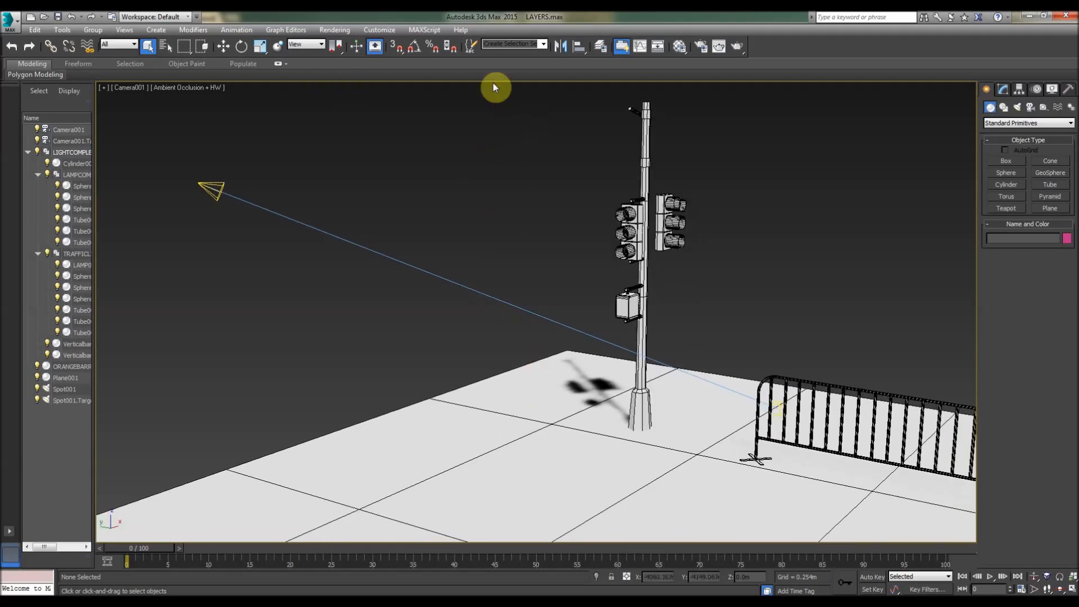
# Open the Layer Explorer beside the scene list and view the objects contained in the default layer.
pyautogui.click(600, 46)
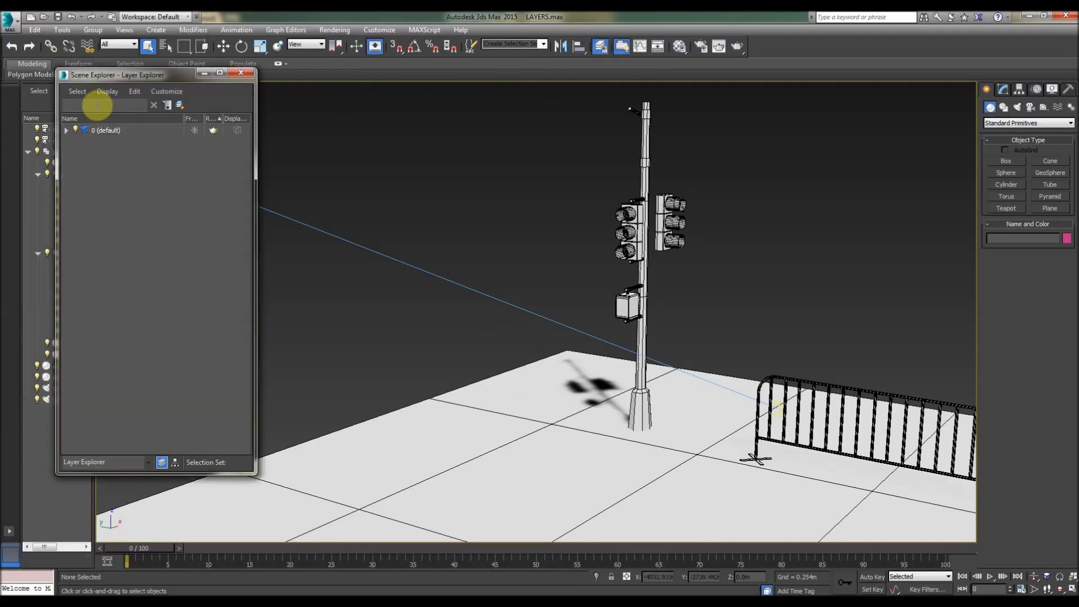
pyautogui.moveTo(77, 78); pyautogui.dragTo(247, 89)
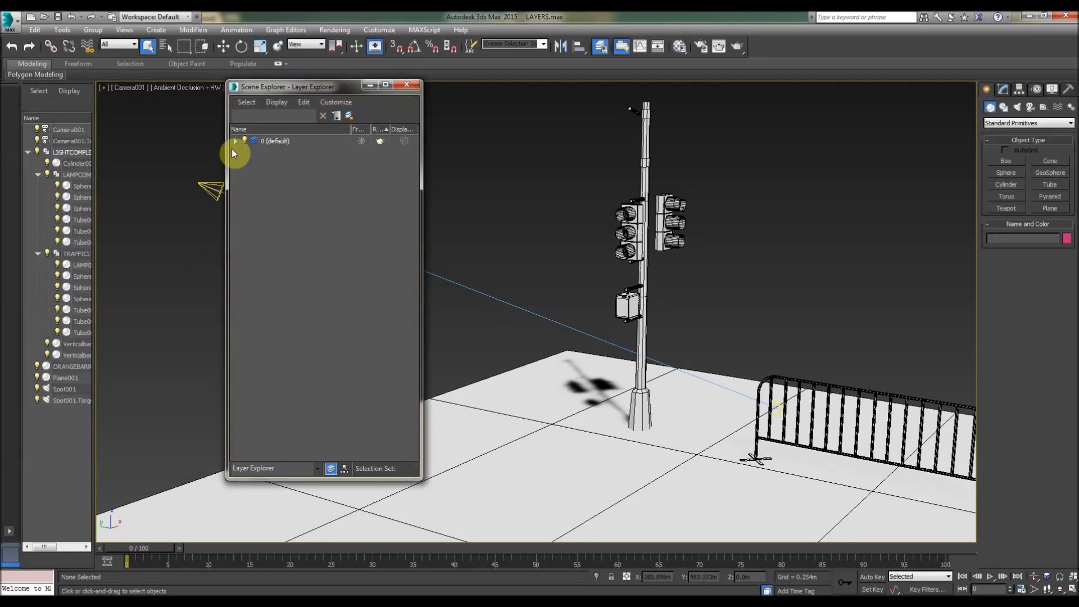
pyautogui.click(235, 142)
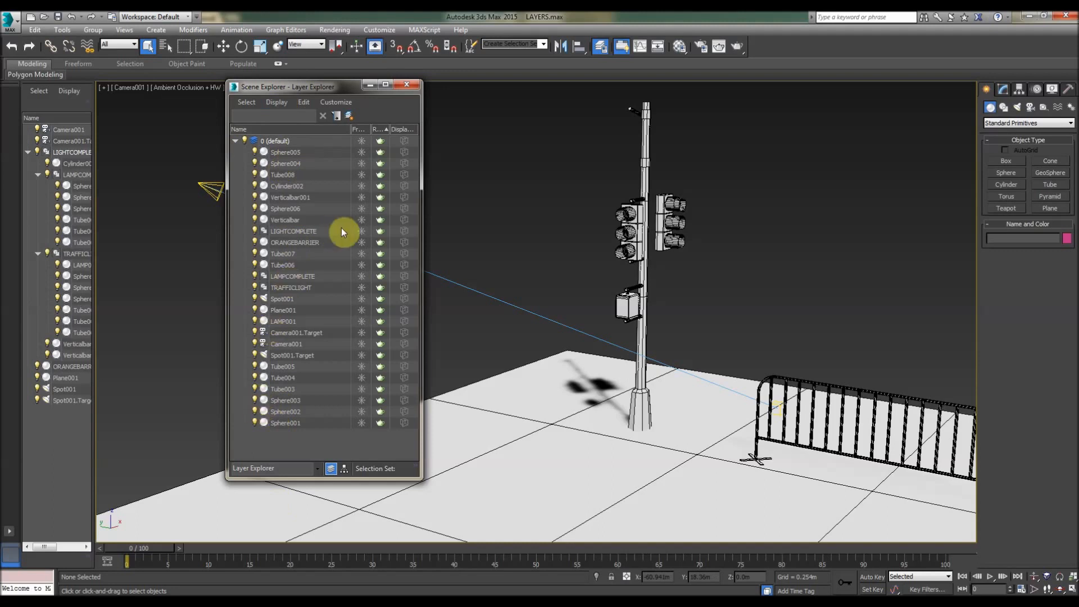
pyautogui.click(236, 141)
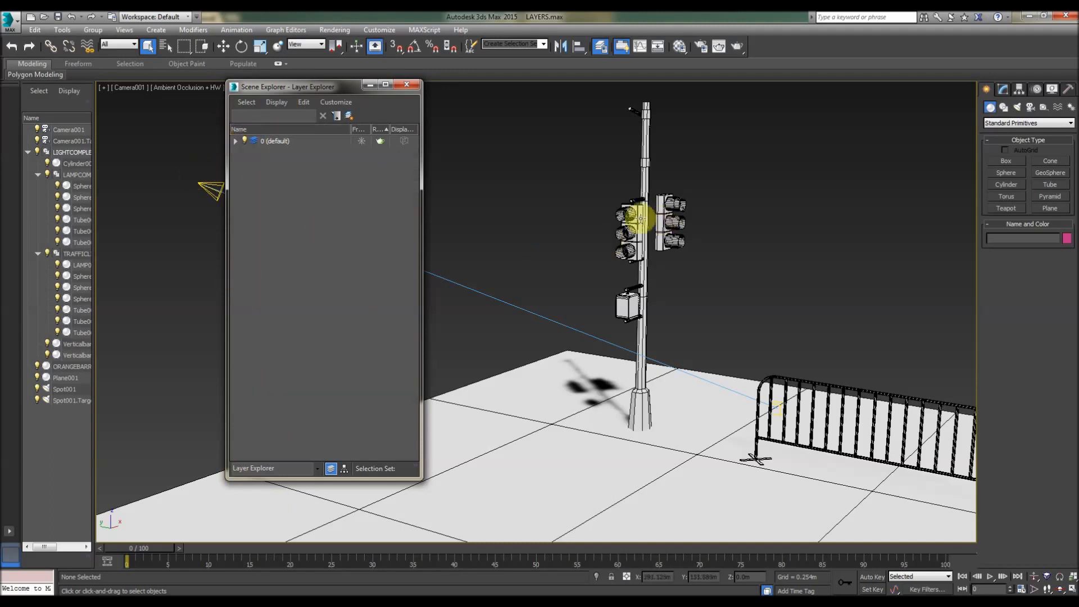
# Select the traffic light group, examine which default layer entries belong to it, and clear the selection.
pyautogui.click(645, 228)
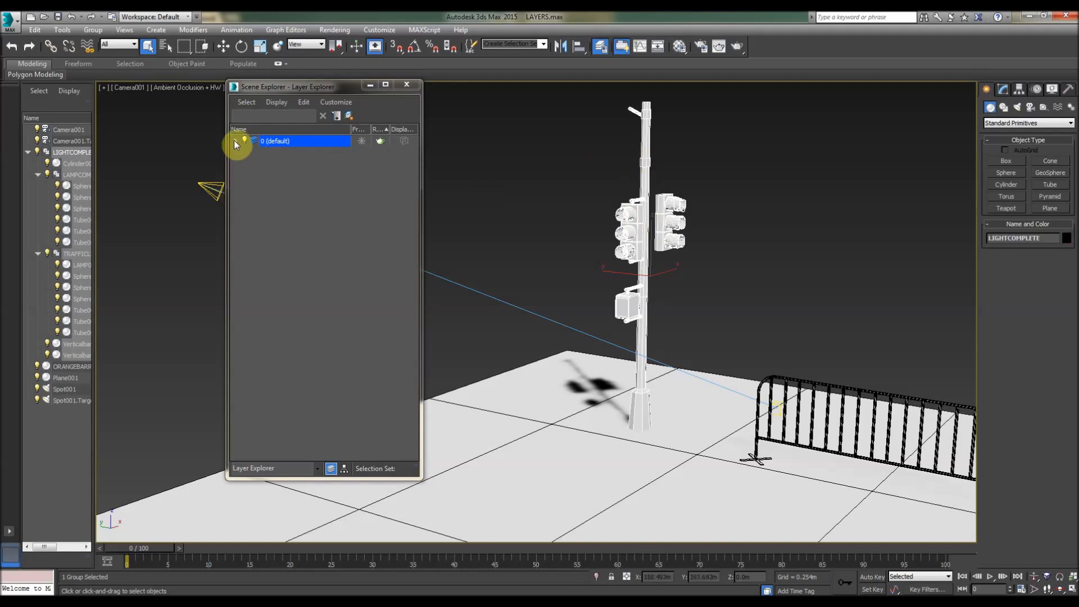
pyautogui.click(236, 141)
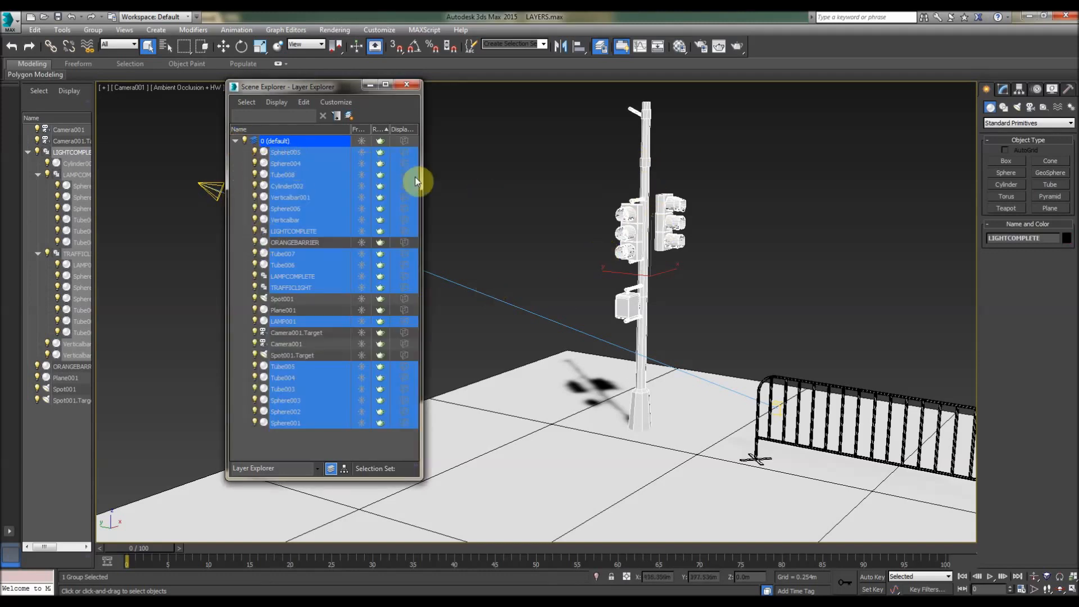
pyautogui.click(558, 171)
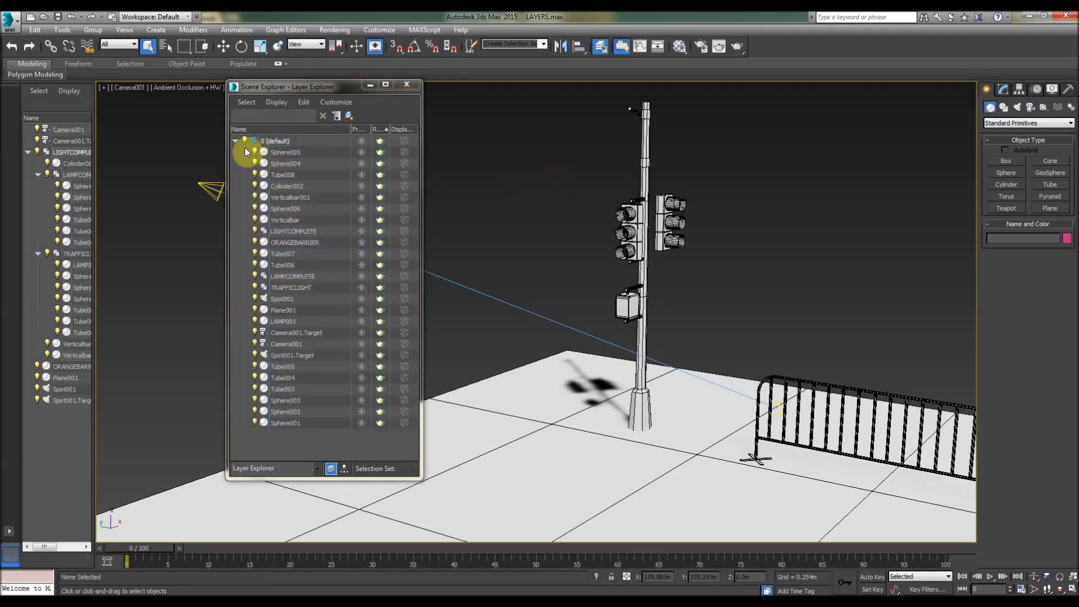
pyautogui.click(236, 141)
# Show the Layer Explorer's object filters and create a new layer named STREET.
pyautogui.click(336, 115)
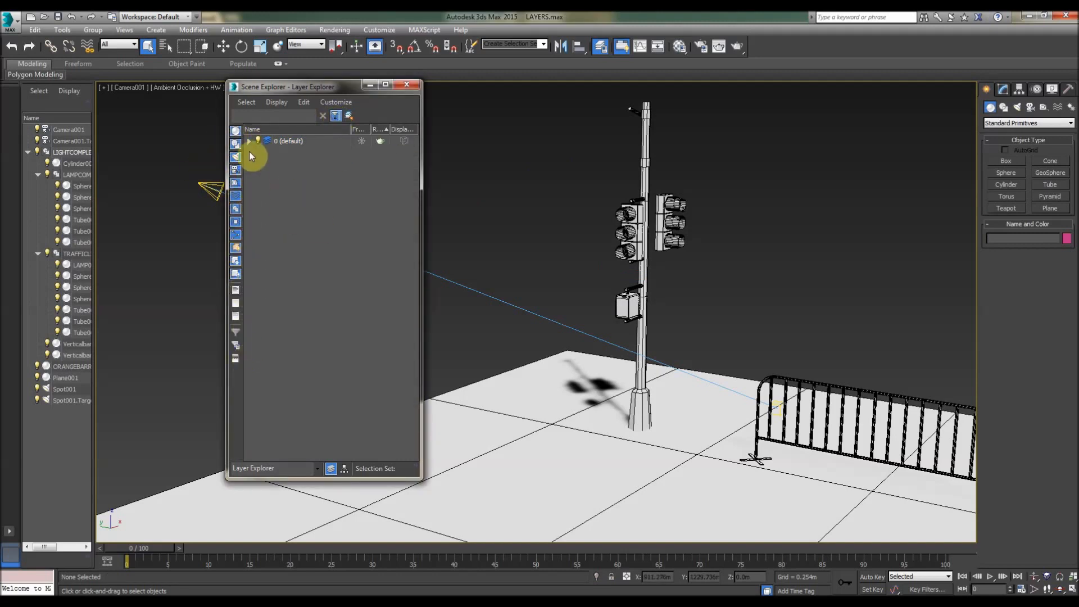
pyautogui.click(349, 118)
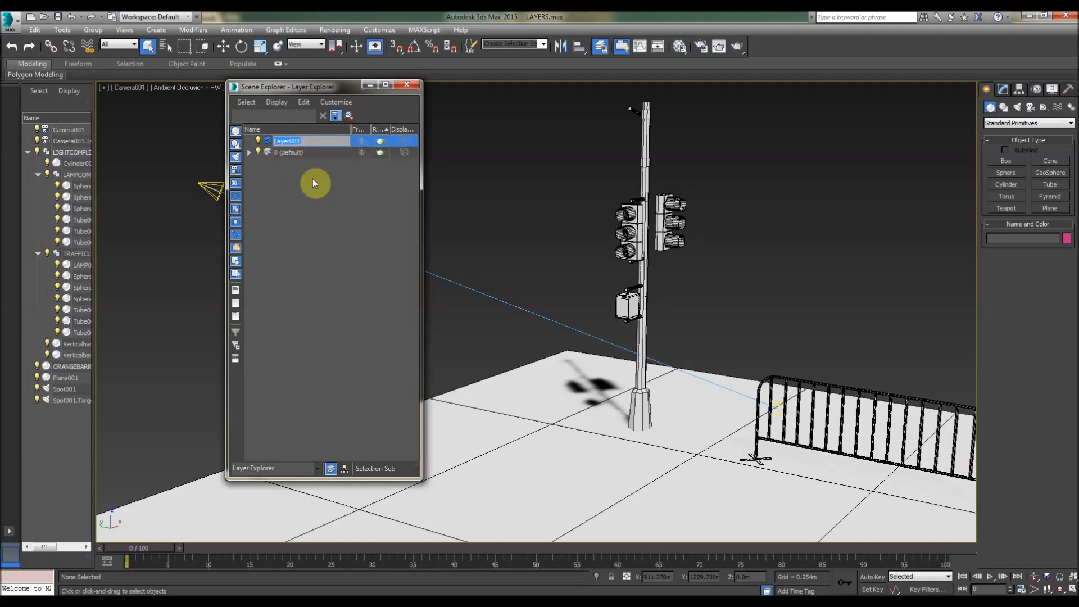
pyautogui.write('STREET')
pyautogui.press('Return')
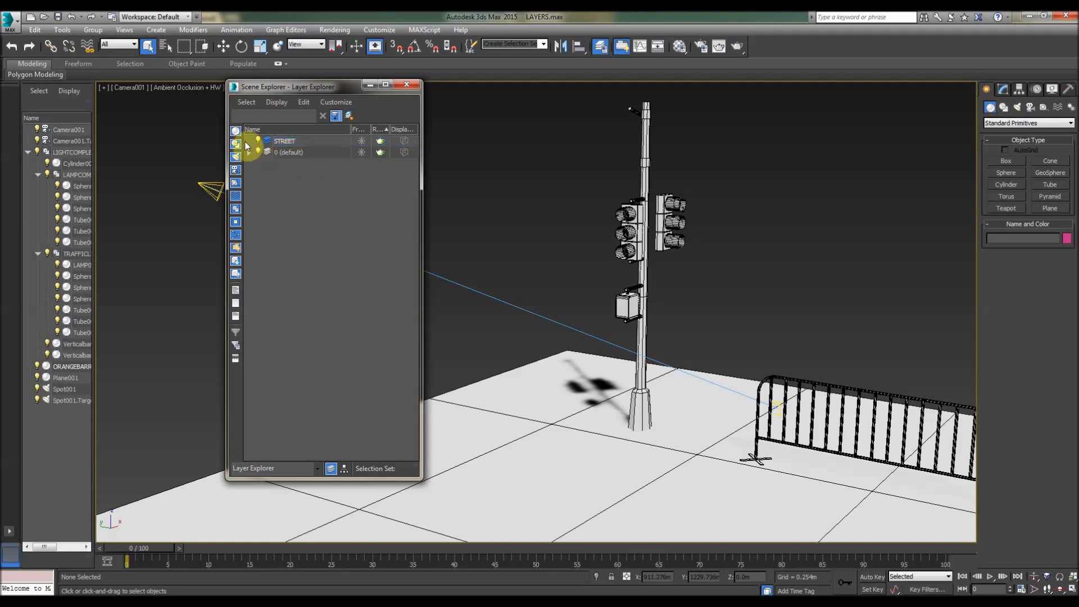
# Move all objects of the traffic light group from the default layer into the STREET layer and clear the selection.
pyautogui.click(283, 141)
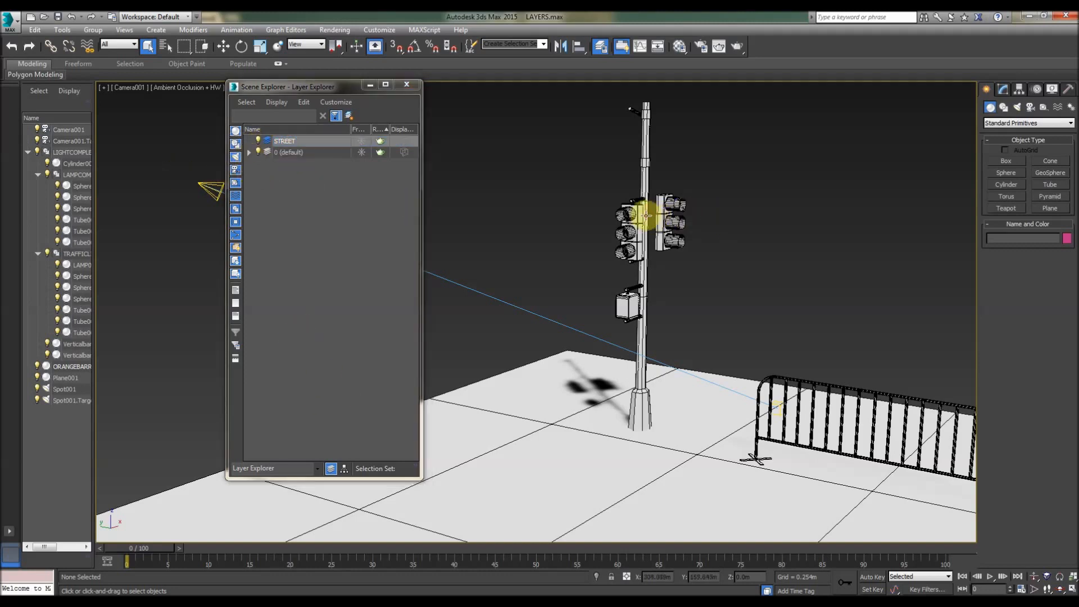
pyautogui.click(647, 215)
pyautogui.click(249, 152)
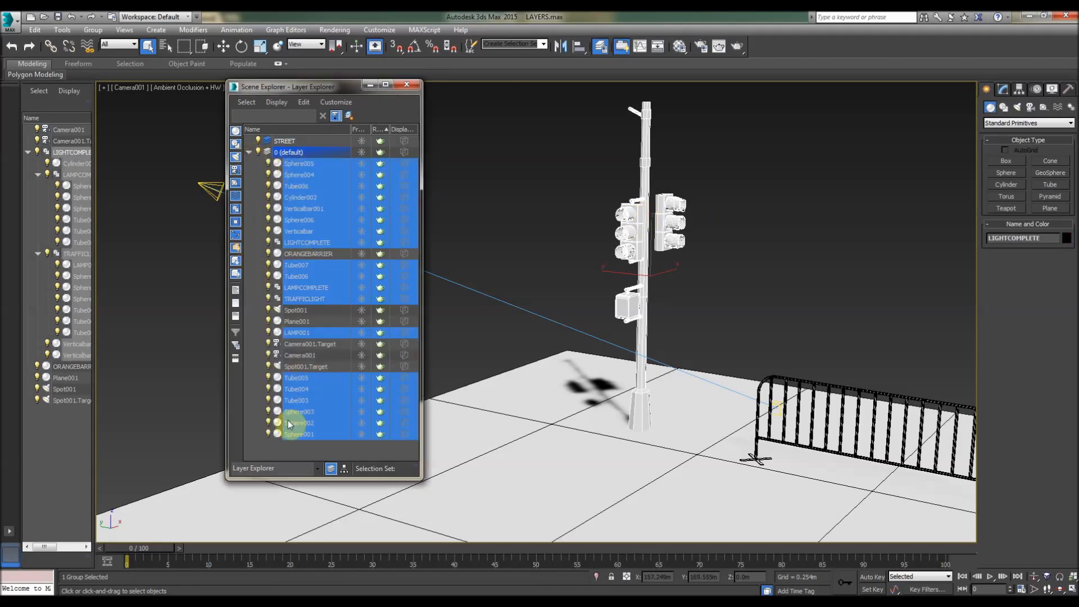
pyautogui.click(289, 129)
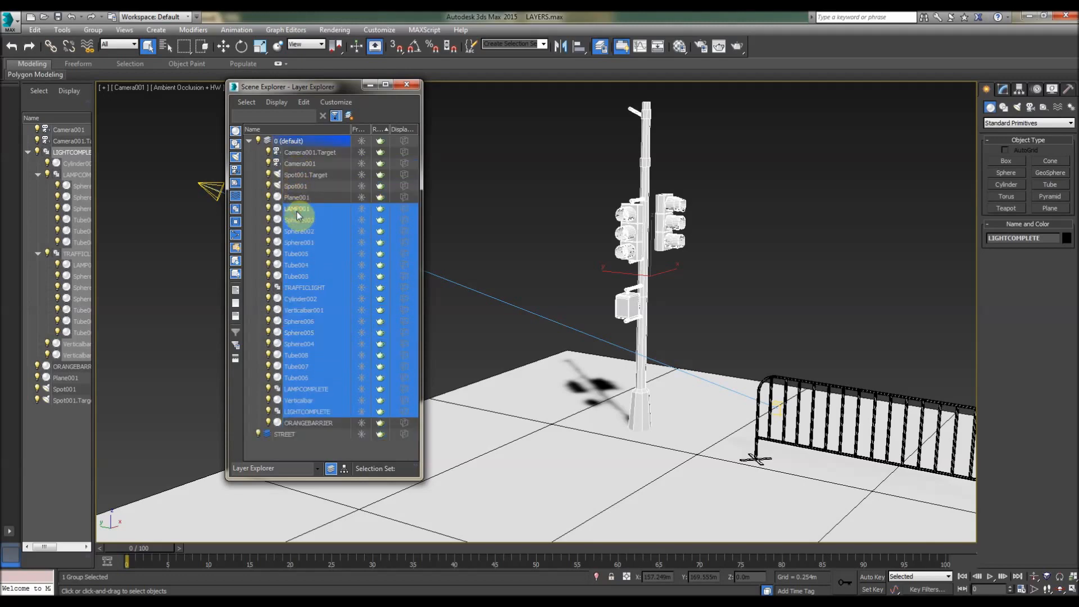
pyautogui.moveTo(297, 216); pyautogui.dragTo(280, 437)
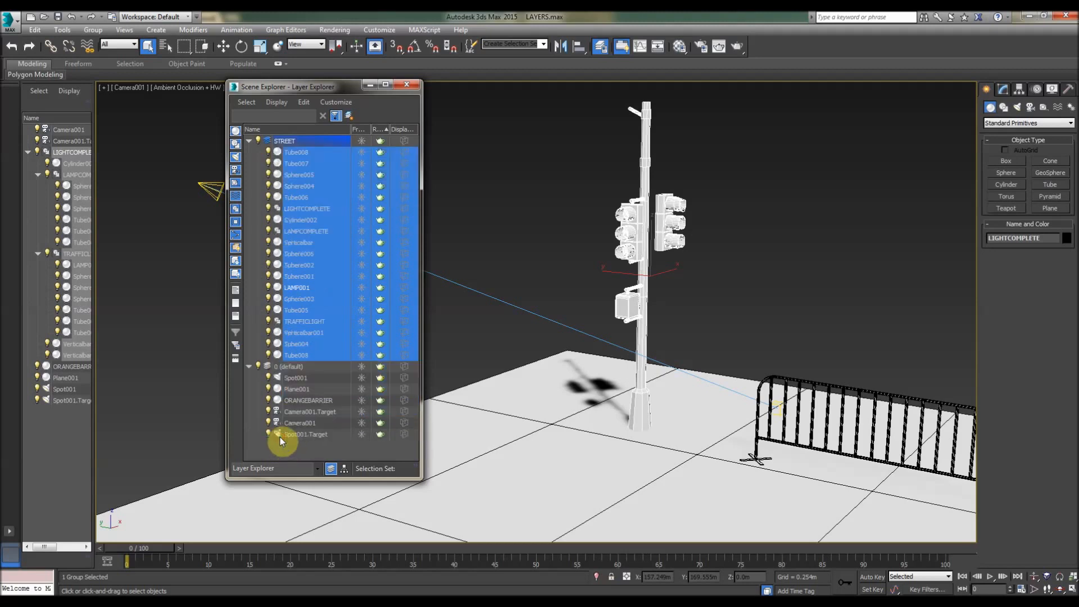
pyautogui.click(249, 367)
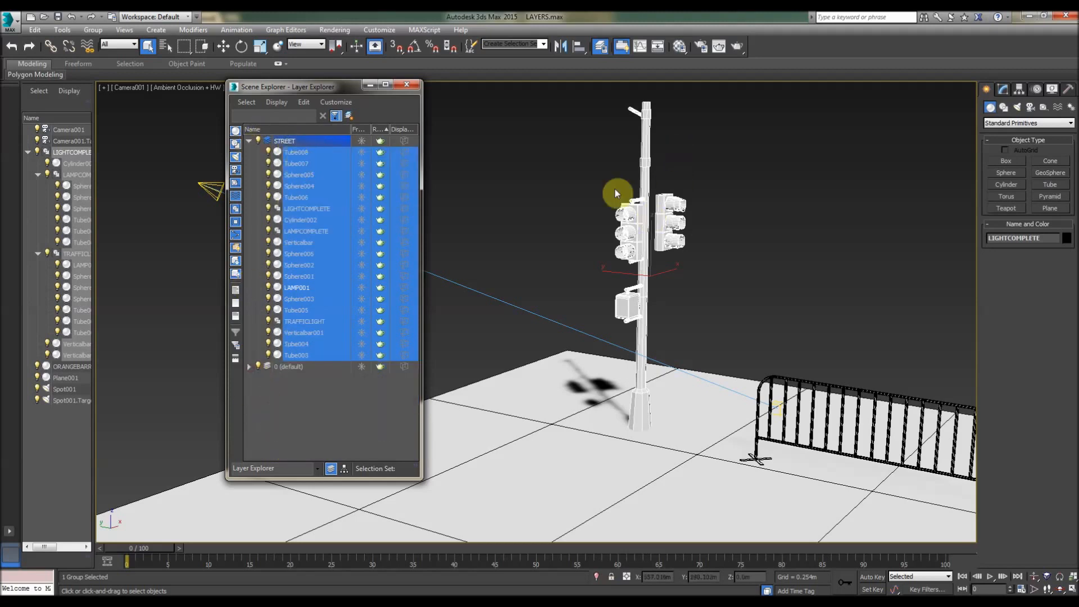
pyautogui.click(602, 221)
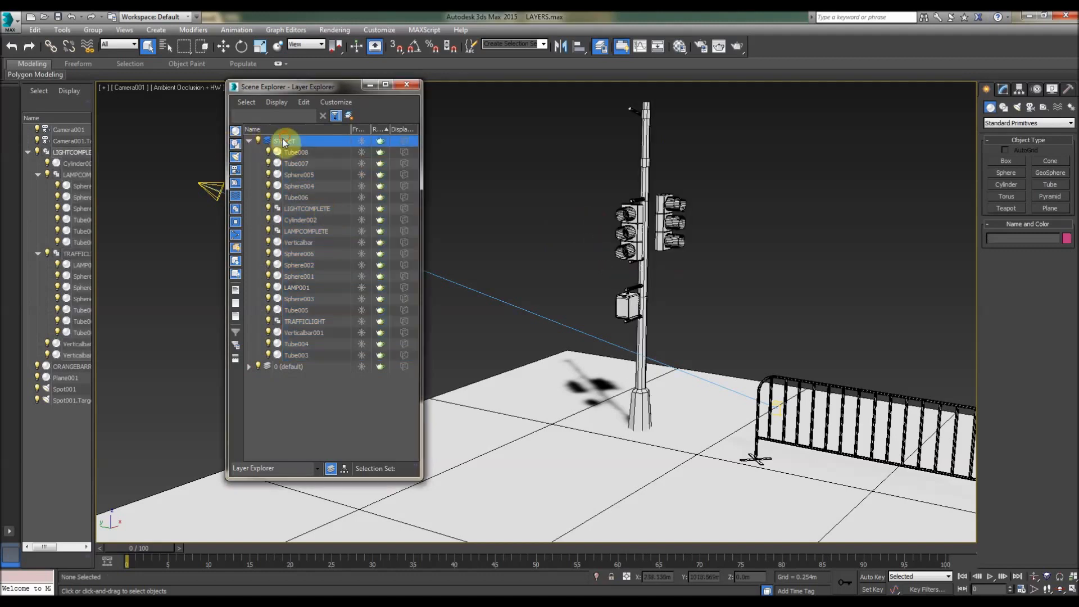
# Collapse the STREET layer and toggle its visibility off and on again.
pyautogui.click(249, 142)
pyautogui.click(258, 141)
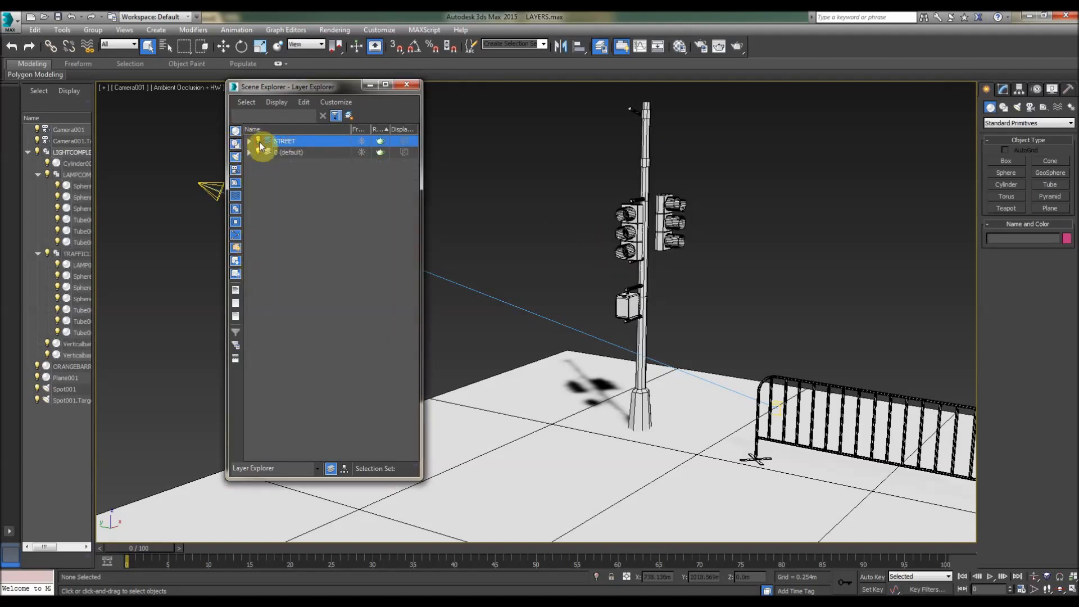
pyautogui.click(258, 141)
# Freeze the STREET layer and test the freeze by selecting across the traffic light and the barrier in the viewport.
pyautogui.click(362, 140)
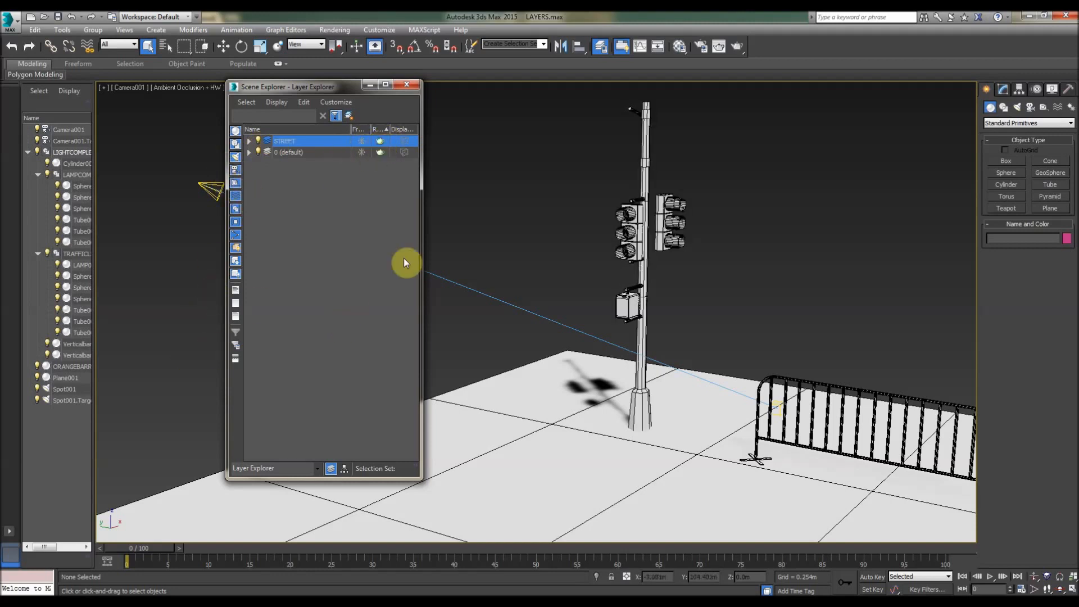
pyautogui.click(362, 142)
pyautogui.moveTo(502, 189); pyautogui.dragTo(803, 440)
pyautogui.moveTo(540, 244); pyautogui.dragTo(534, 235)
pyautogui.moveTo(564, 209)
pyautogui.mouseDown(button='middle')
pyautogui.moveTo(573, 203)
pyautogui.moveTo(547, 209)
pyautogui.mouseUp(button='middle')
pyautogui.click(793, 437)
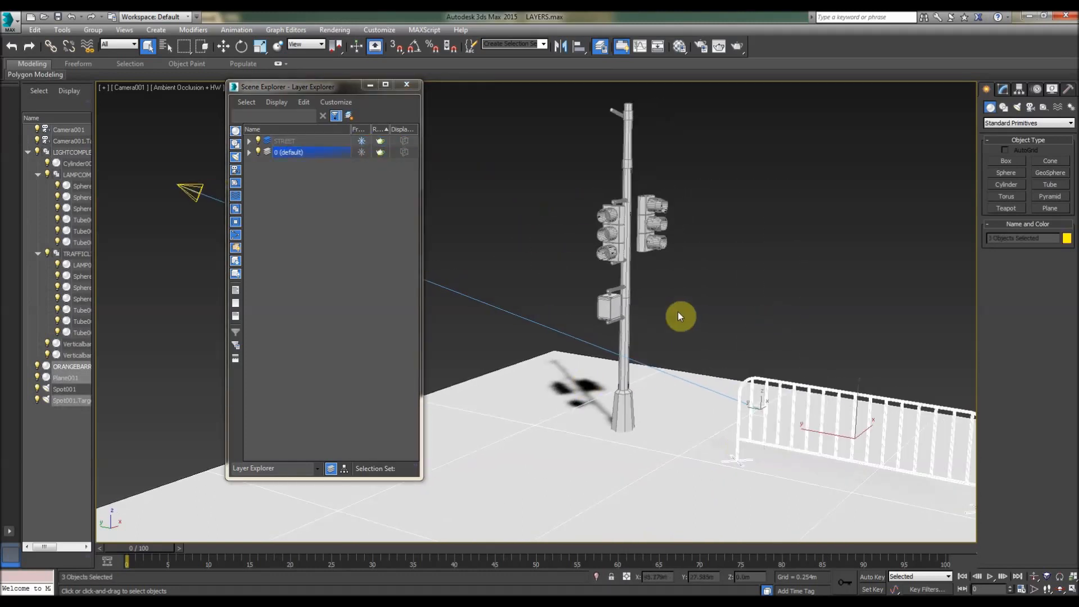
pyautogui.moveTo(539, 222); pyautogui.dragTo(849, 248)
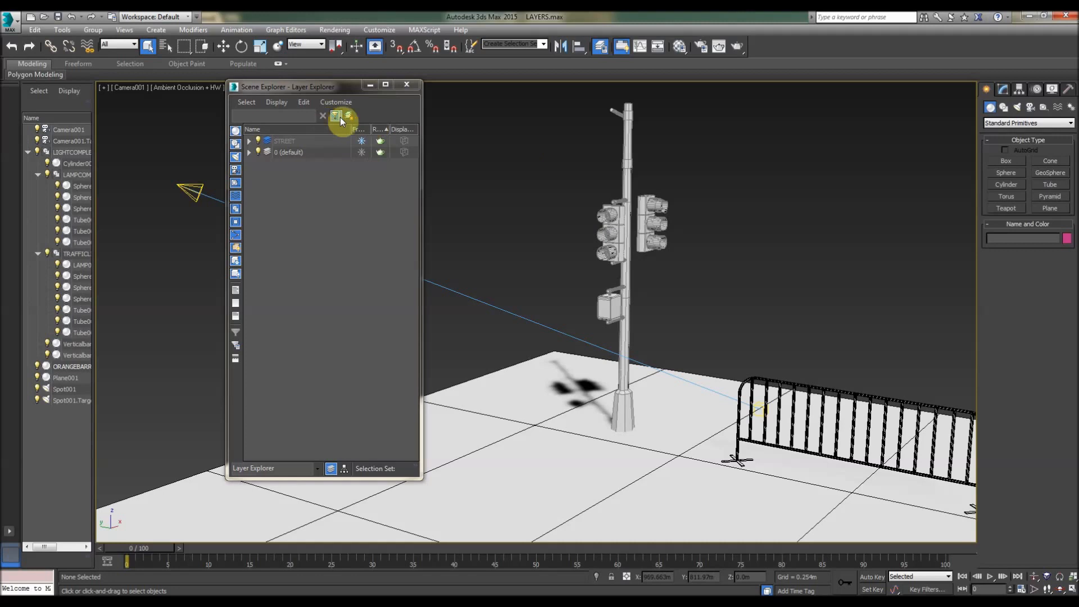
# Switch to Blender and compare the first scene layer with an empty layer, ending on the first one.
pyautogui.moveTo(334, 90); pyautogui.dragTo(288, 348)
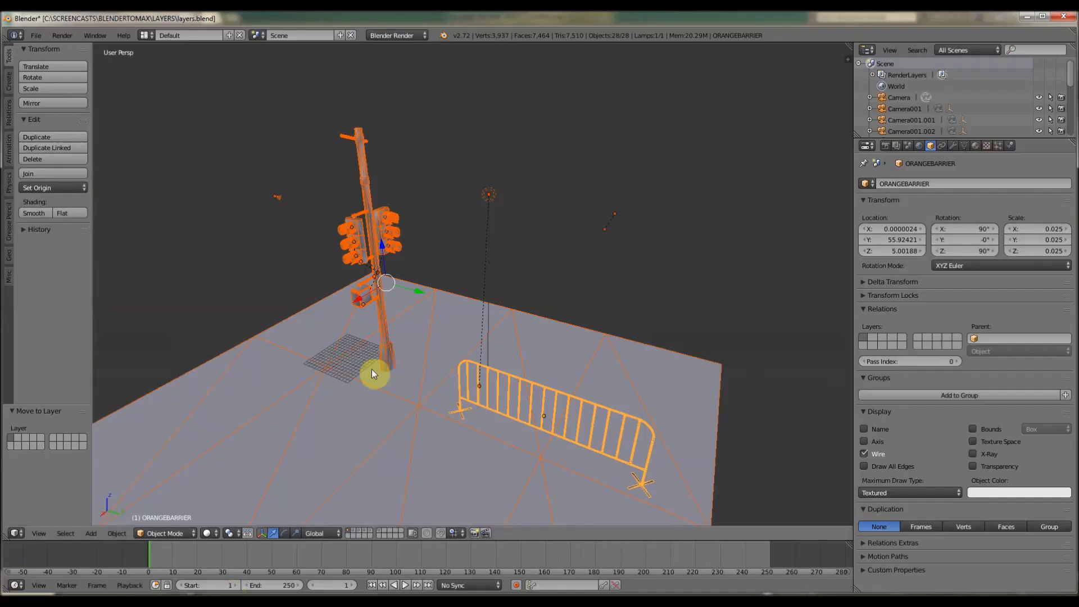
pyautogui.moveTo(372, 371); pyautogui.dragTo(444, 264, button='middle')
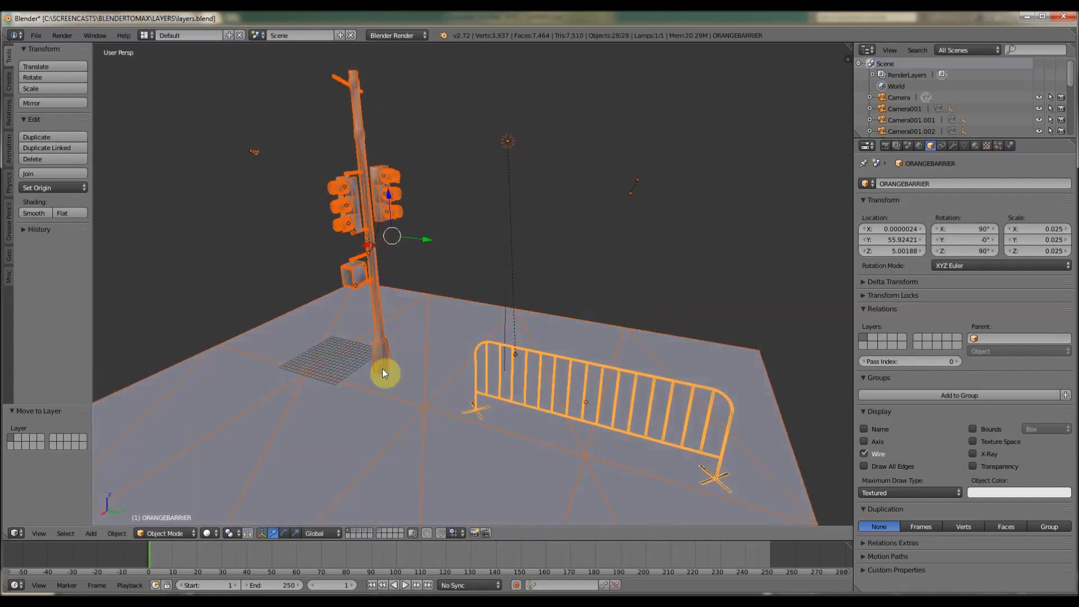
pyautogui.click(353, 531)
pyautogui.click(349, 531)
pyautogui.click(369, 531)
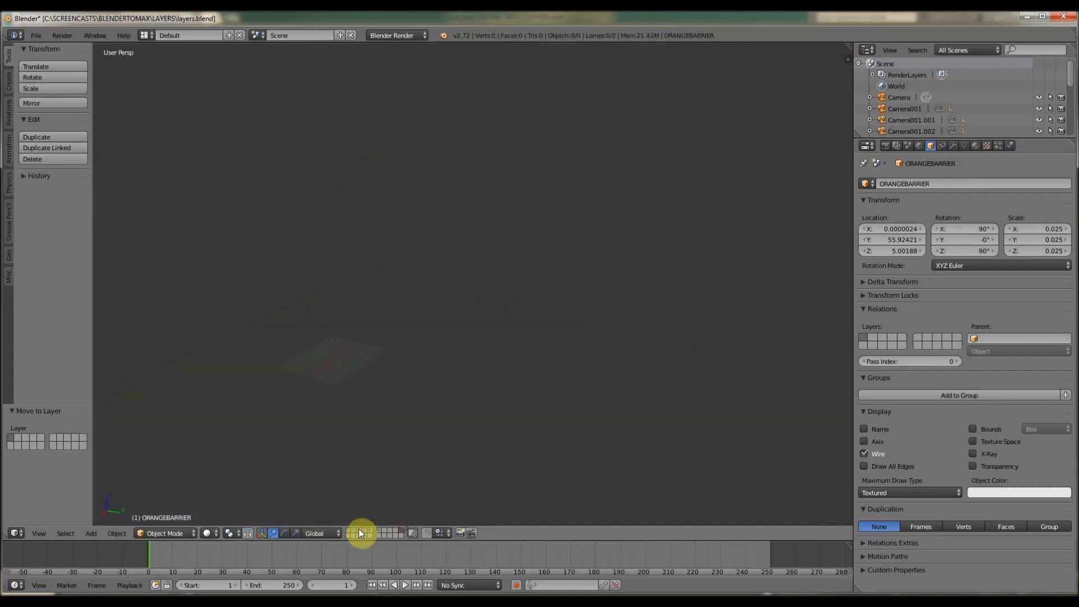
pyautogui.click(349, 531)
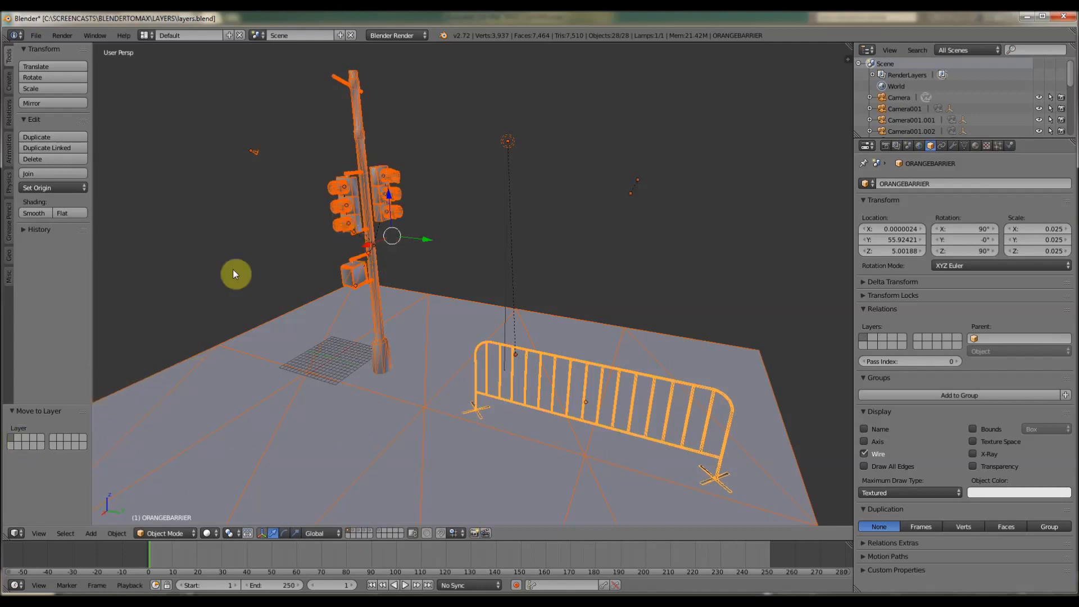
# Move the selected objects to the second layer, checking the first layer before displaying the second.
pyautogui.click(21, 440)
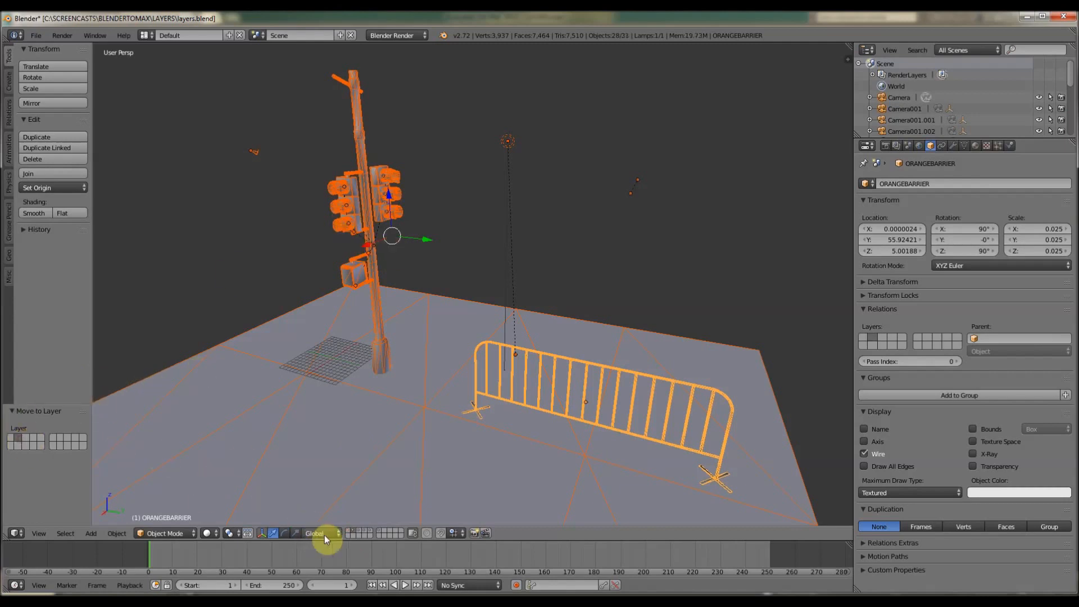
pyautogui.click(348, 530)
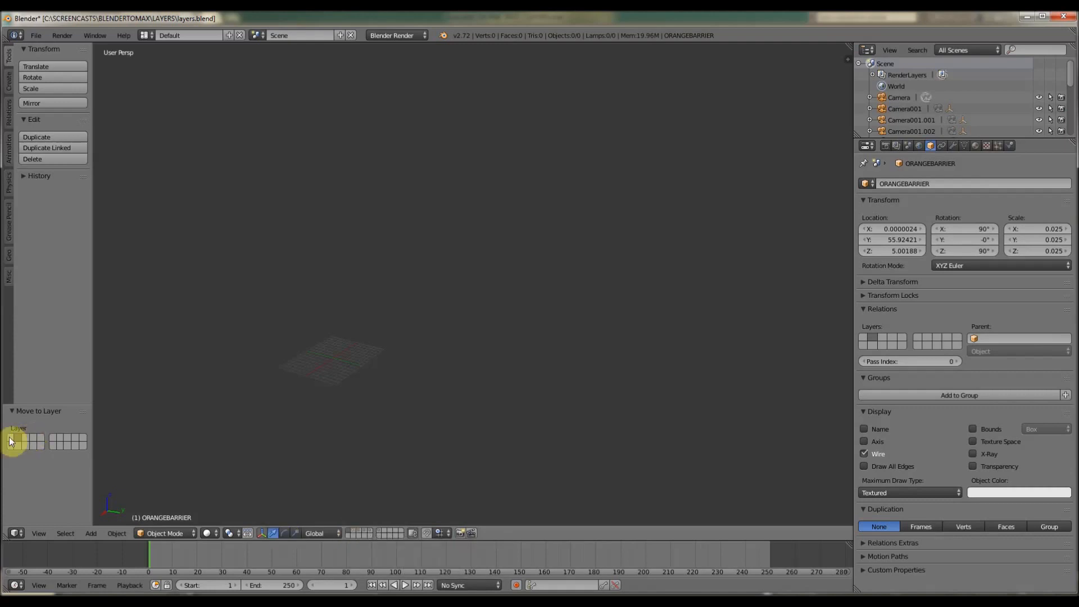
pyautogui.click(351, 531)
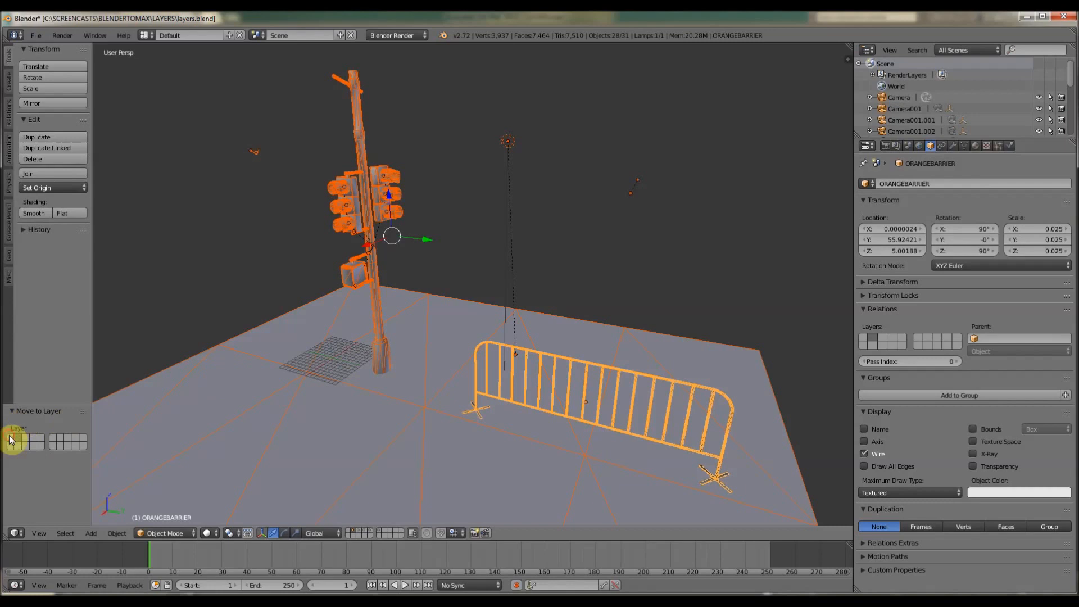
# Move the selected objects back to the first layer and display that layer.
pyautogui.click(11, 441)
pyautogui.click(348, 530)
pyautogui.moveTo(349, 346); pyautogui.dragTo(402, 344, button='middle')
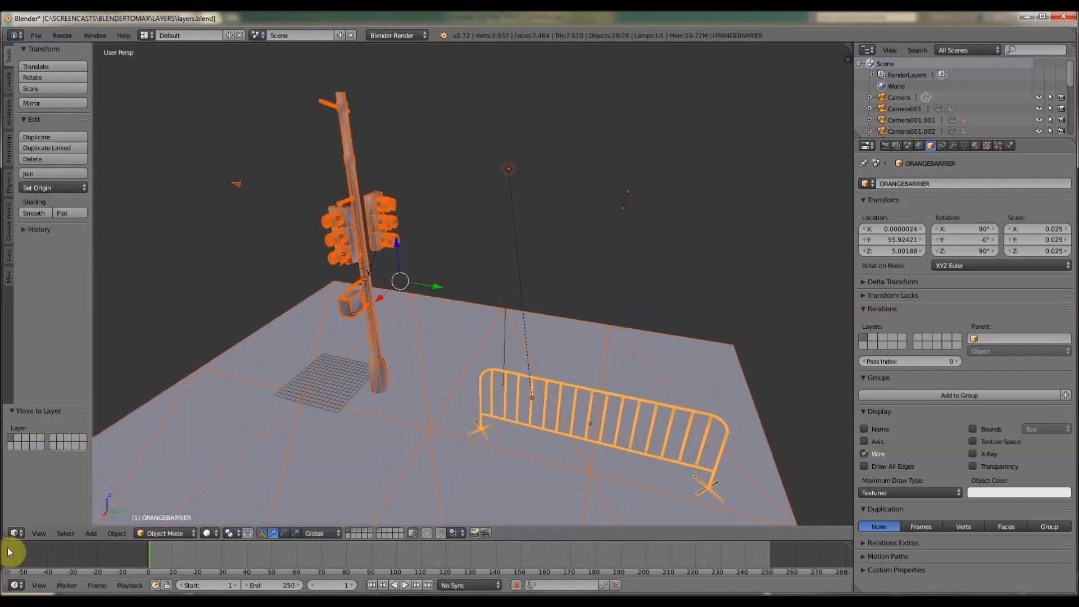
pyautogui.moveTo(290, 227); pyautogui.dragTo(296, 221, button='middle')
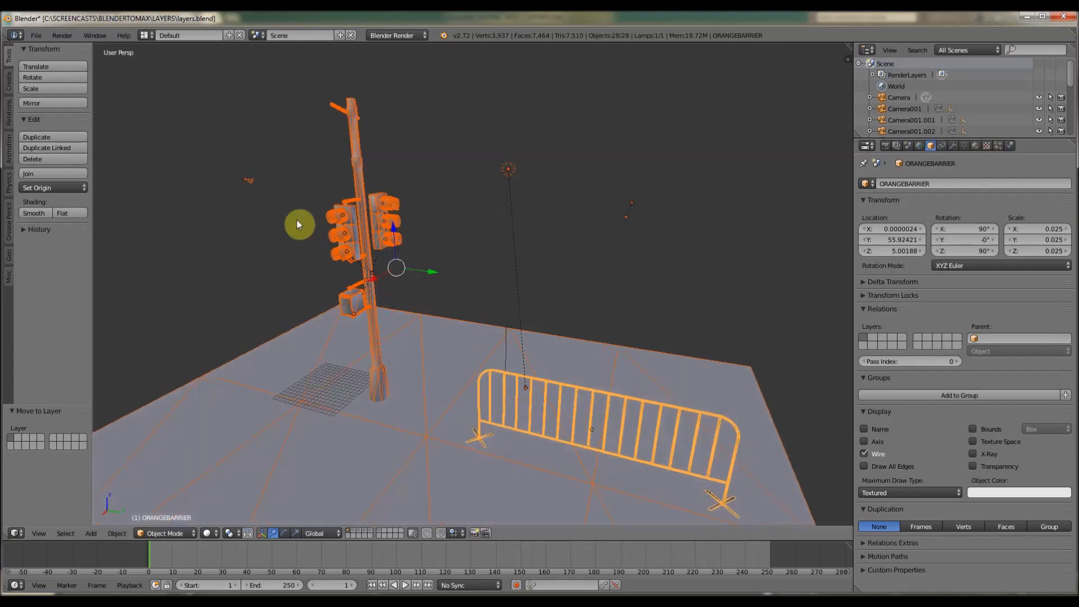
# Find the 3D View: Layer Management add-on in the user preferences by searching for "layer", enable it, and return to the 3D view.
pyautogui.click(19, 535)
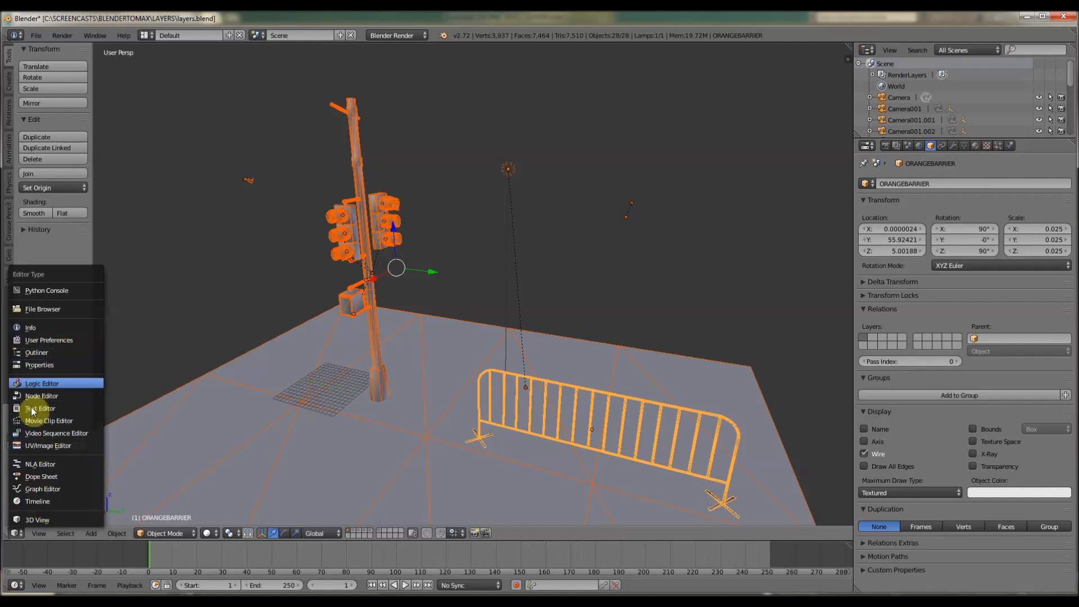
pyautogui.click(42, 340)
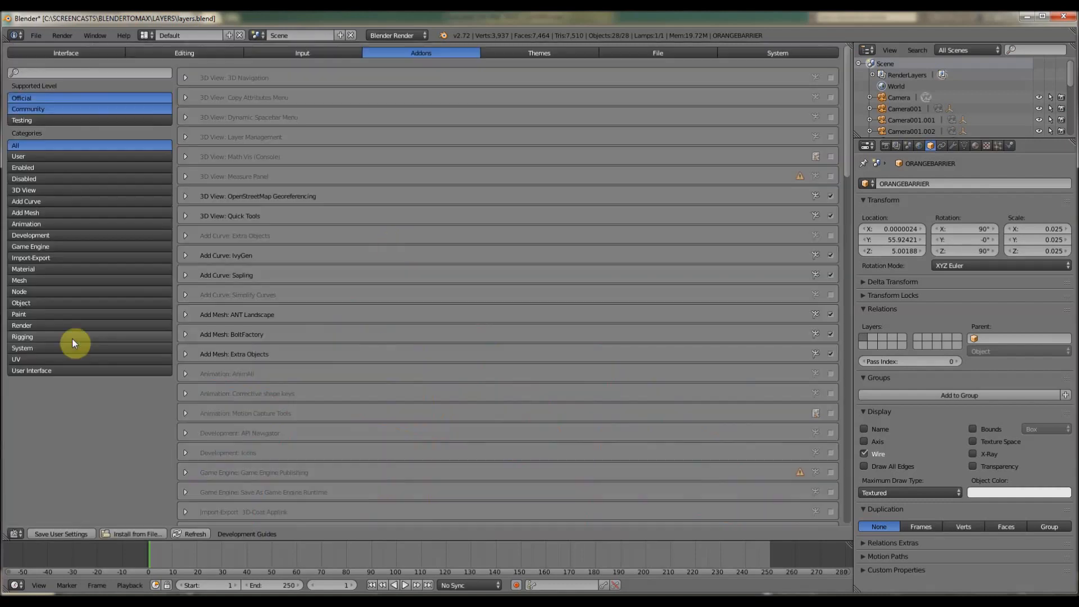
pyautogui.click(29, 68)
pyautogui.write('layer')
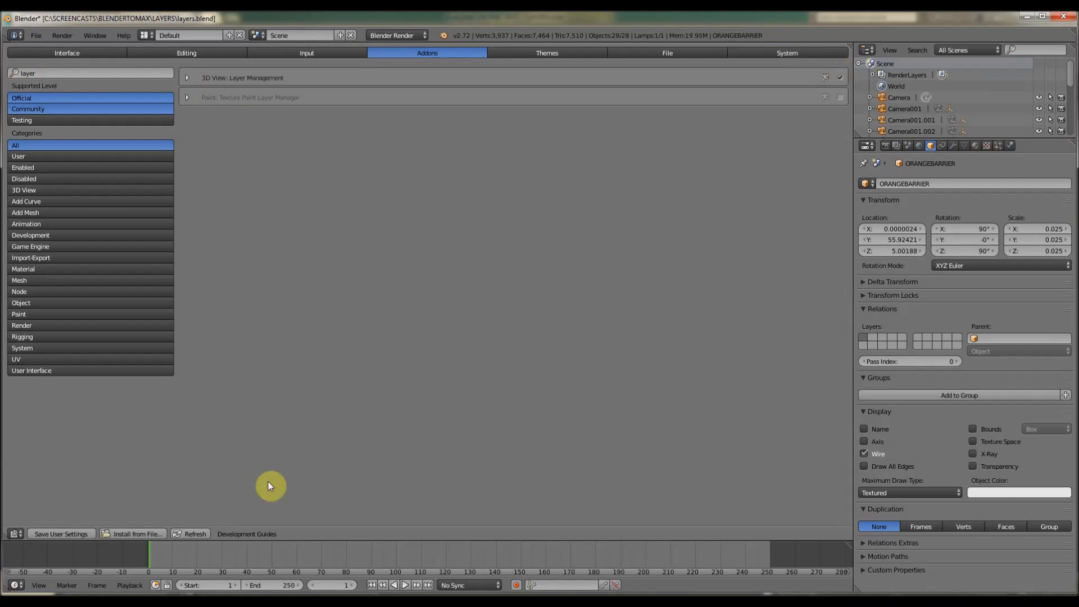
pyautogui.click(13, 534)
pyautogui.click(23, 516)
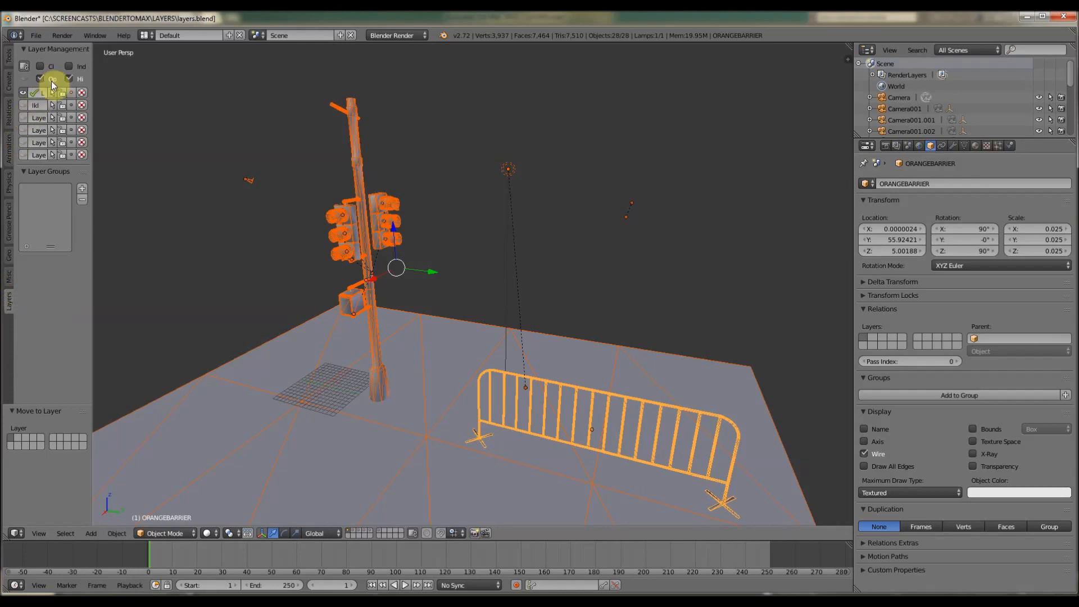
# Reveal the empty layers in the Layer Management list and hide them again.
pyautogui.moveTo(244, 253); pyautogui.dragTo(271, 258, button='middle')
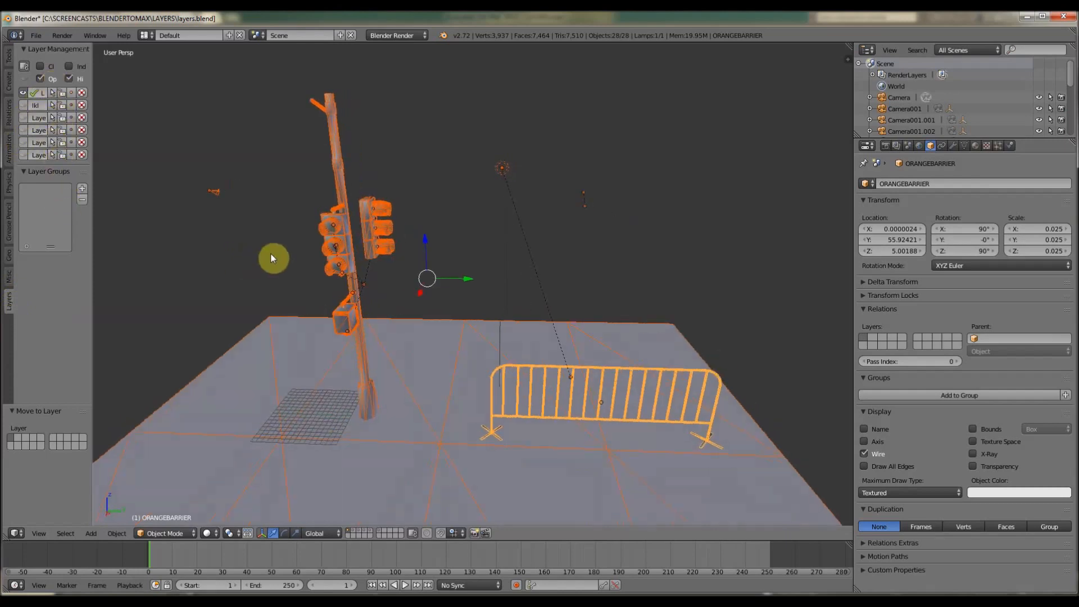
pyautogui.click(68, 78)
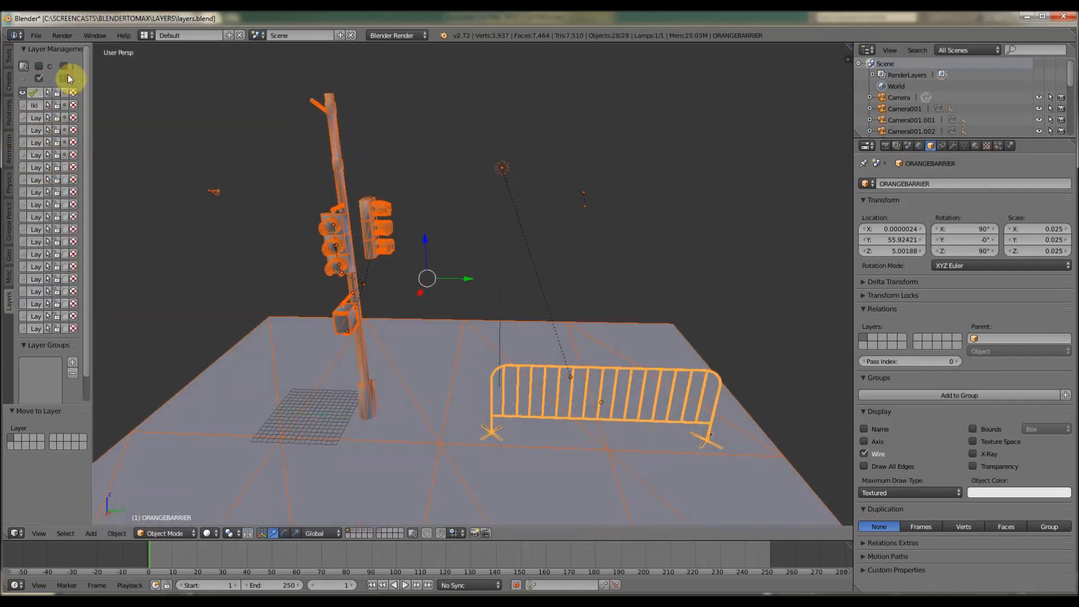
pyautogui.click(65, 78)
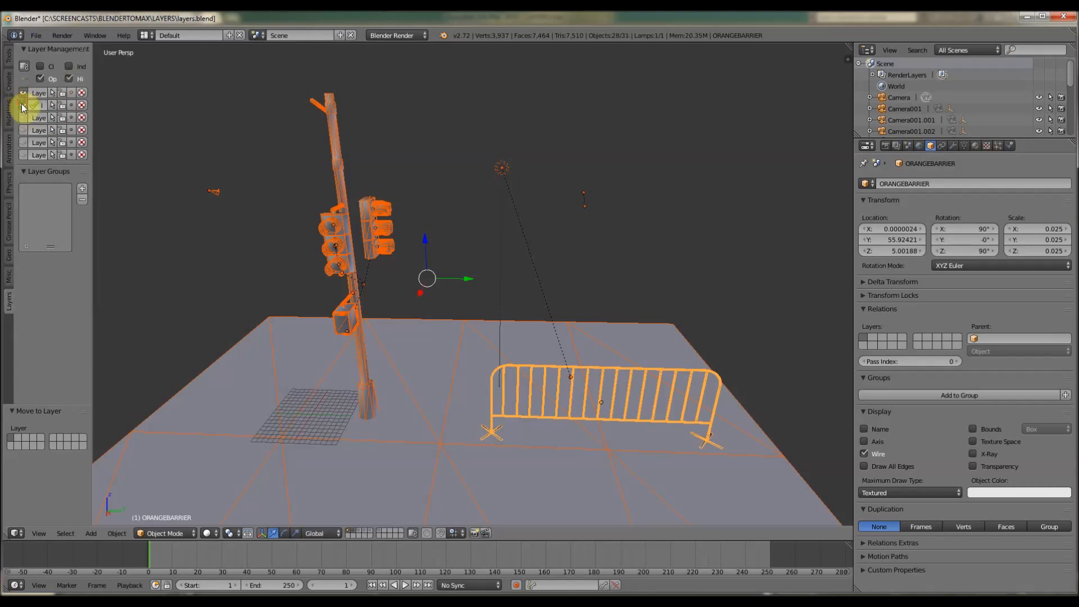
# Make the second layer visible alongside the first and toggle the first layer's visibility off and on, leaving both displayed.
pyautogui.click(22, 96)
pyautogui.click(21, 95)
pyautogui.click(20, 93)
pyautogui.click(20, 92)
pyautogui.click(20, 93)
pyautogui.click(20, 94)
pyautogui.click(22, 93)
pyautogui.click(22, 94)
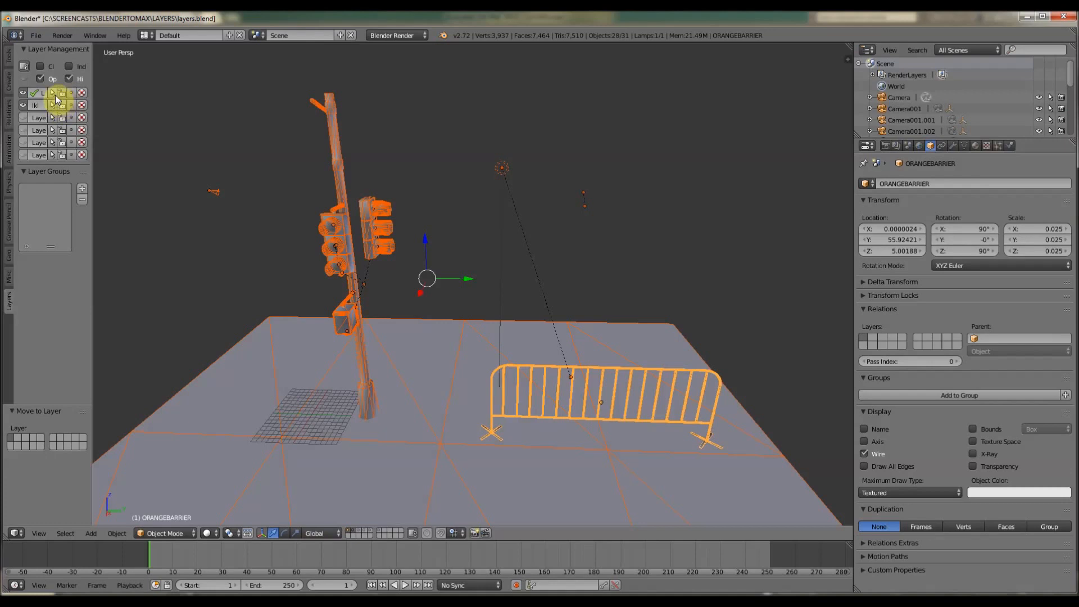
# Select one lamp tube of the traffic light, and use the layer list to select all objects on the first layer.
pyautogui.rightClick(322, 232)
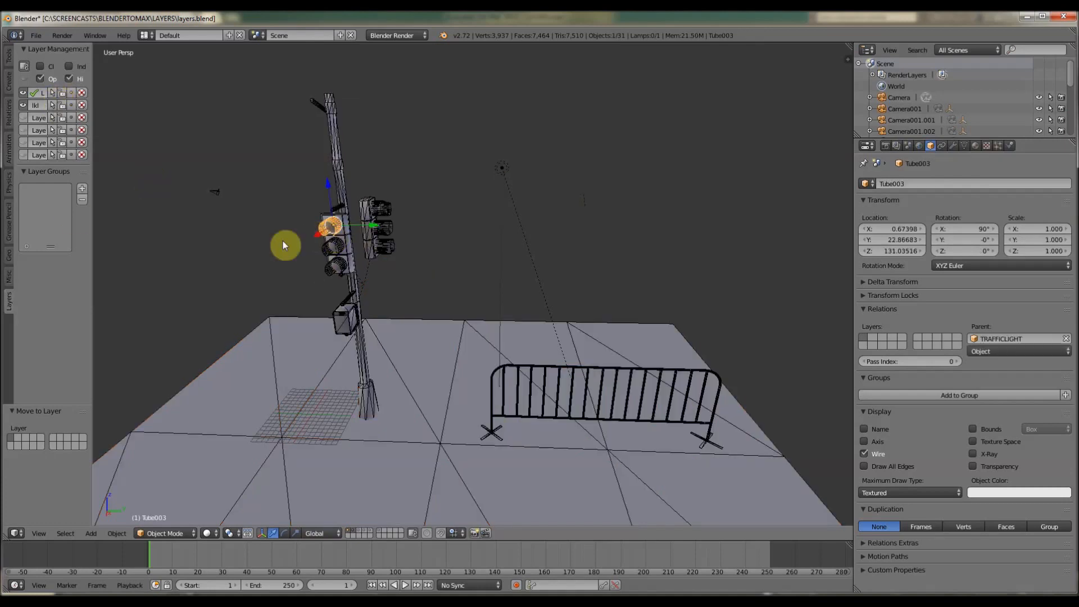
pyautogui.click(51, 94)
pyautogui.moveTo(484, 264); pyautogui.dragTo(438, 281, button='middle')
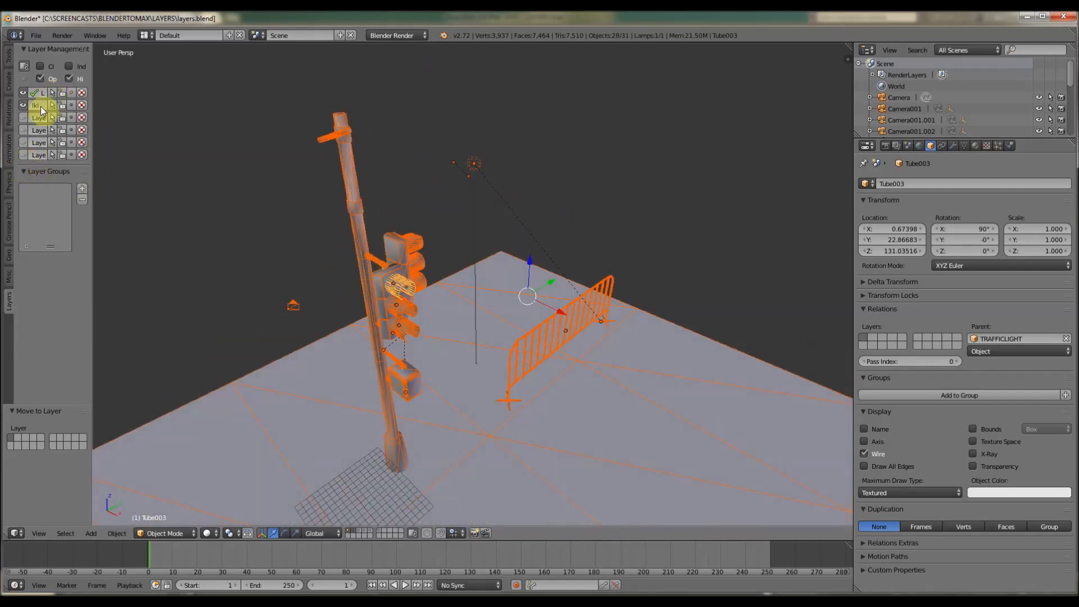
# Rename the second layer in the layer list to STR.
pyautogui.moveTo(242, 239); pyautogui.dragTo(272, 322, button='middle')
pyautogui.moveTo(264, 259); pyautogui.dragTo(230, 155, button='middle')
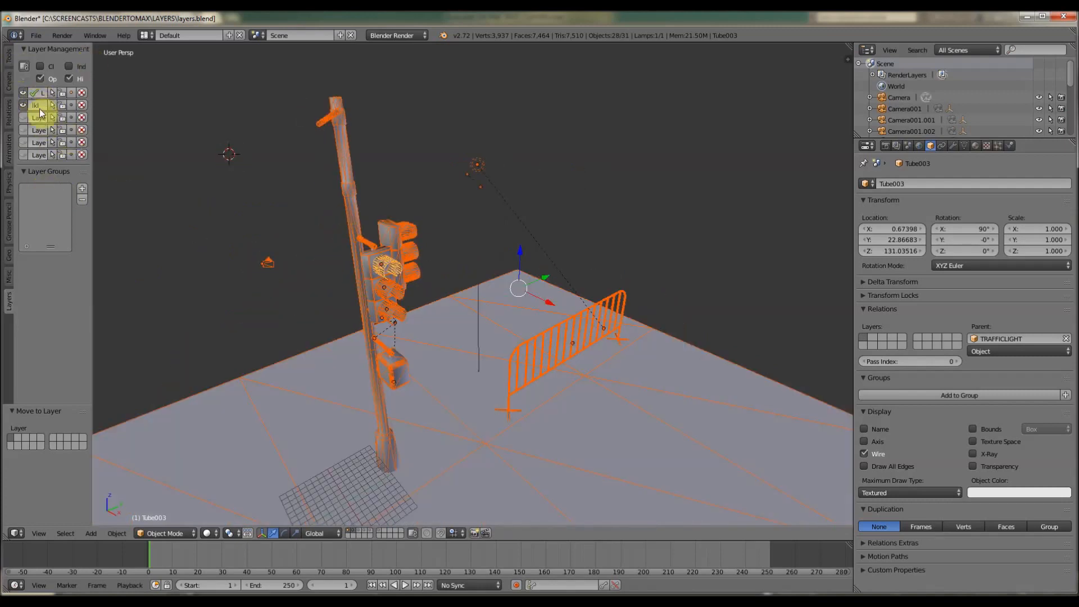
pyautogui.write('lk')
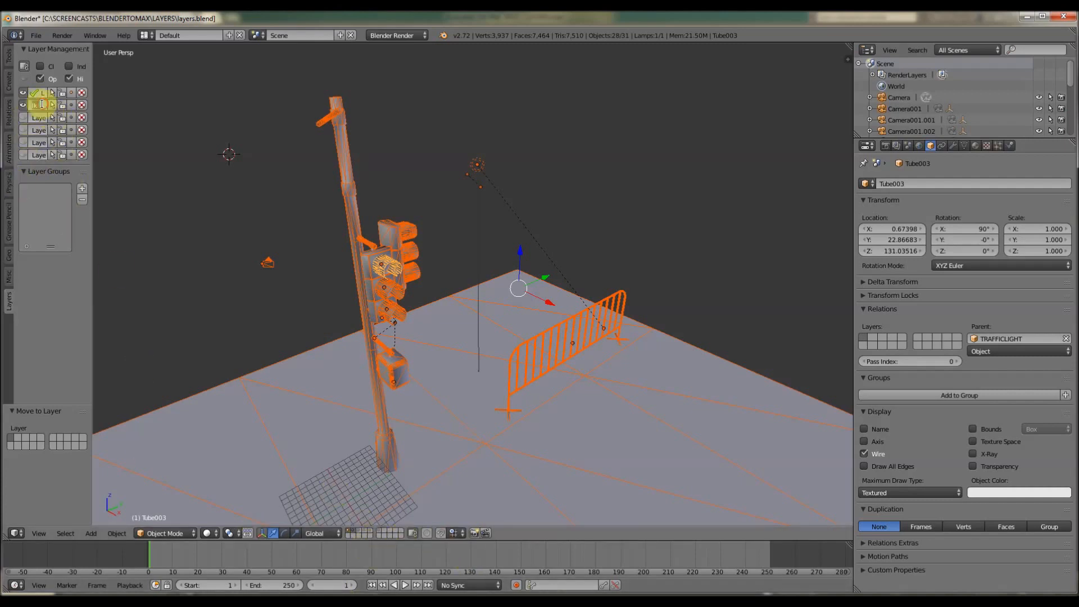
pyautogui.press('BackSpace')
pyautogui.press('BackSpace')
pyautogui.write('s')
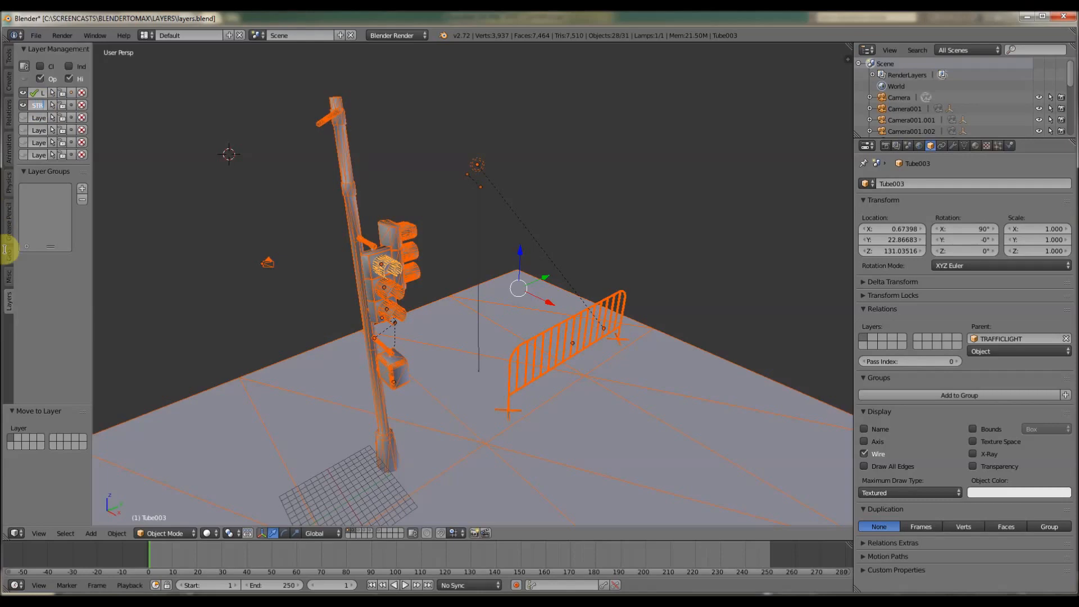
pyautogui.moveTo(174, 353); pyautogui.dragTo(207, 267, button='middle')
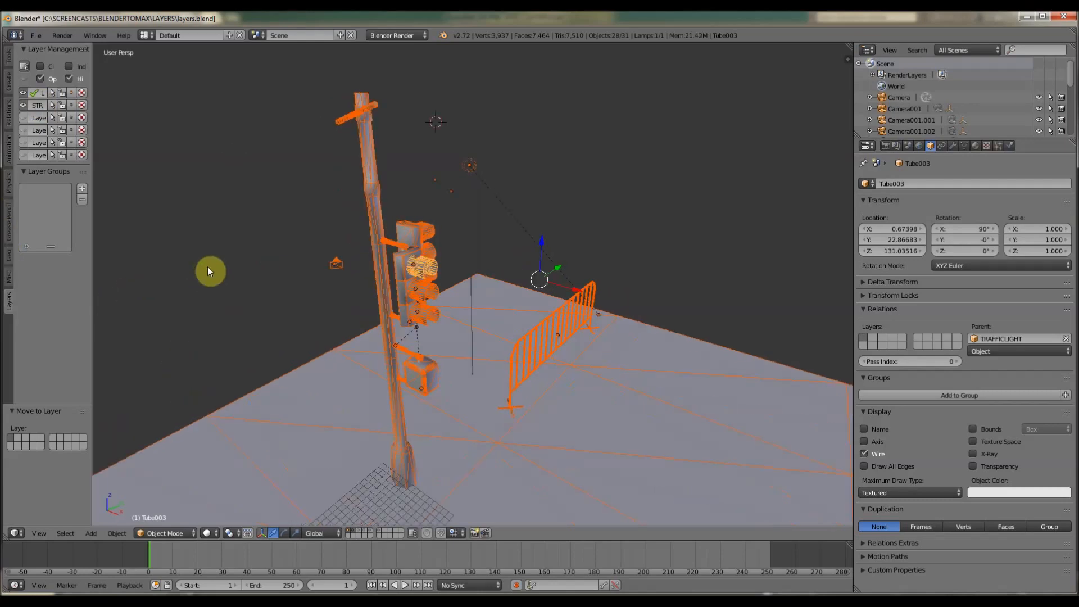
pyautogui.moveTo(369, 309); pyautogui.dragTo(506, 332, button='middle')
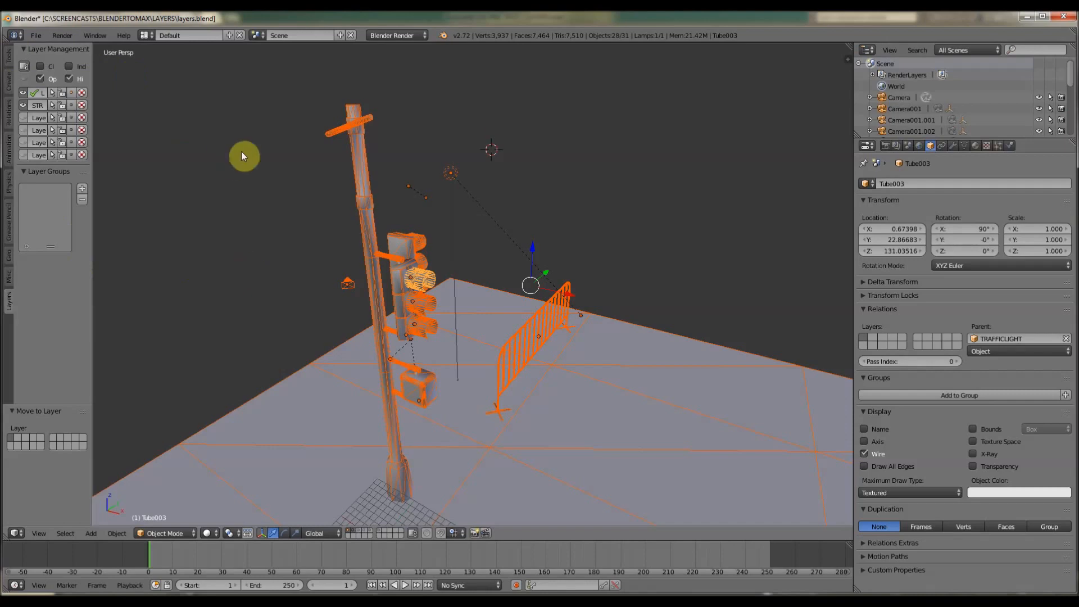
pyautogui.moveTo(241, 151); pyautogui.dragTo(195, 154, button='middle')
pyautogui.moveTo(261, 210); pyautogui.dragTo(341, 221, button='middle')
pyautogui.moveTo(457, 213); pyautogui.dragTo(503, 250, button='middle')
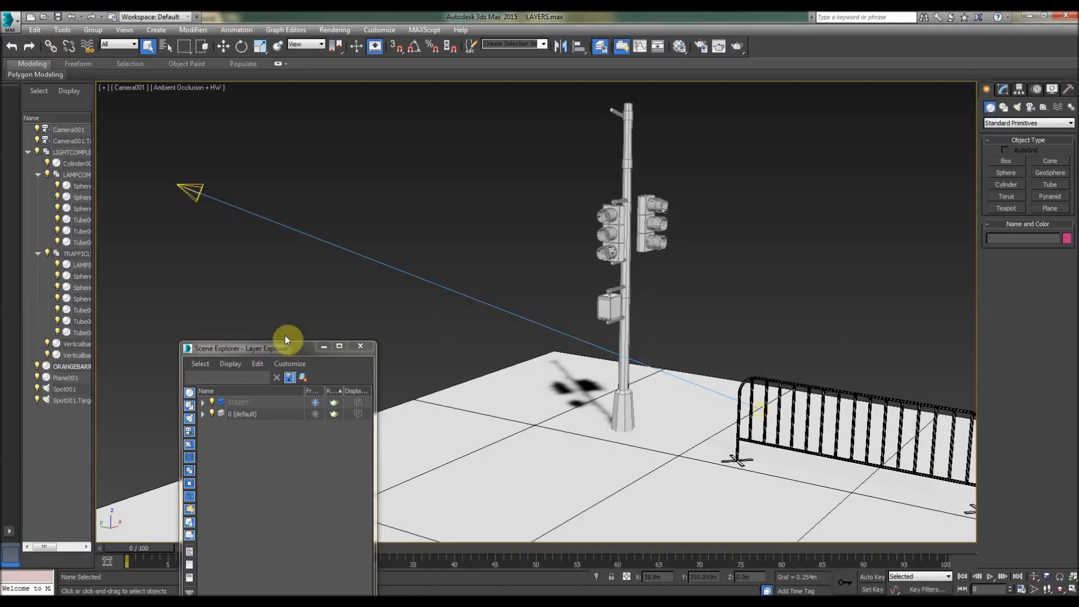
# Switch to 3ds Max, move the Layer Explorer window higher over the viewport and dismiss it.
pyautogui.moveTo(289, 342); pyautogui.dragTo(252, 161)
pyautogui.click(332, 148)
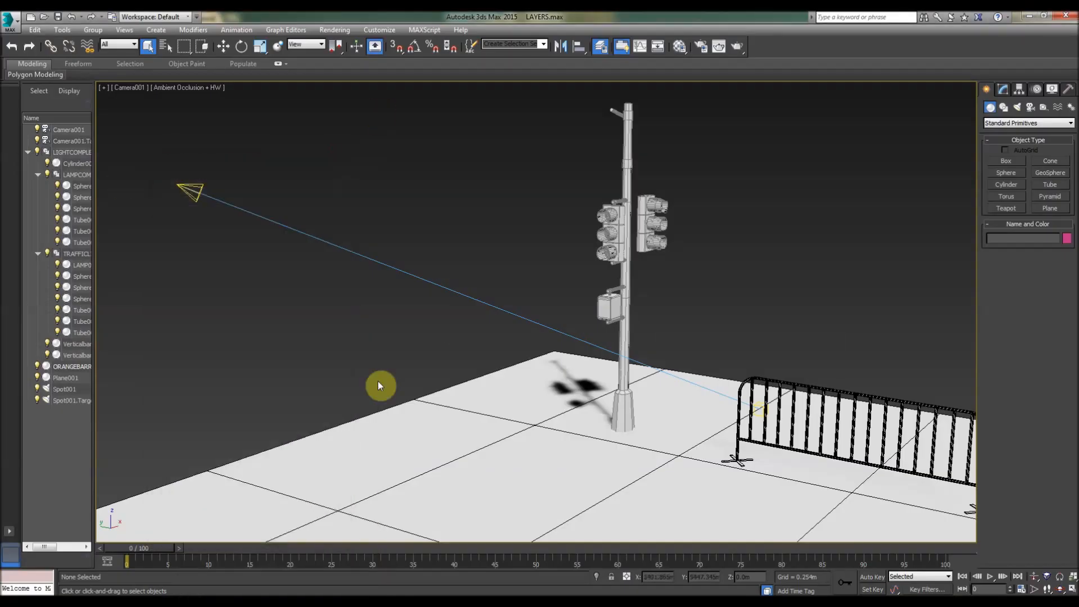
# Switch back to Blender and select only the ground plane beneath the traffic light and barrier.
pyautogui.moveTo(460, 169); pyautogui.dragTo(452, 174, button='middle')
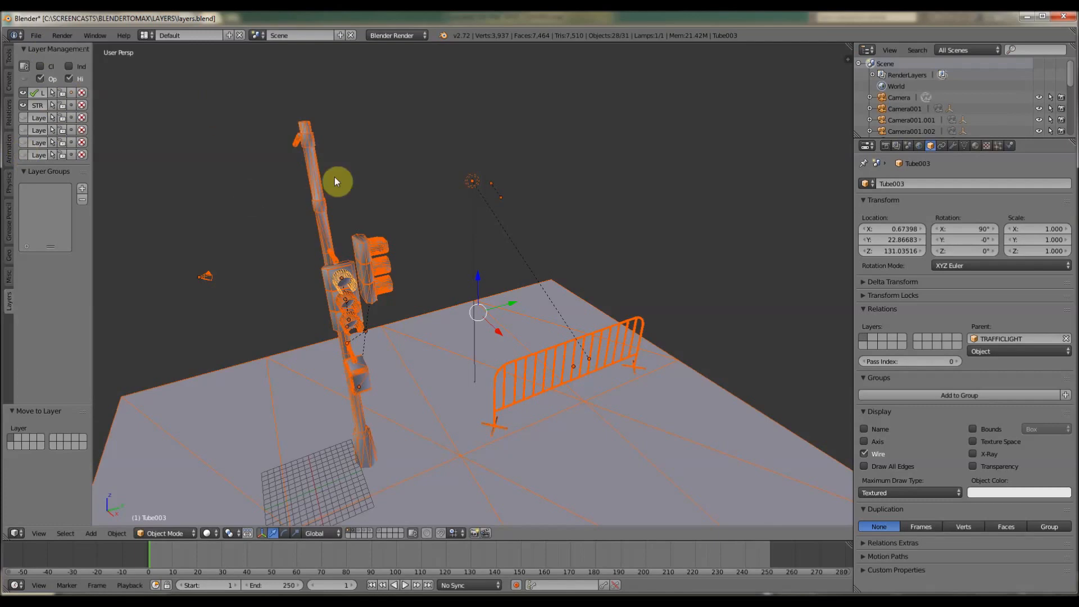
pyautogui.moveTo(335, 181); pyautogui.dragTo(460, 281, button='middle')
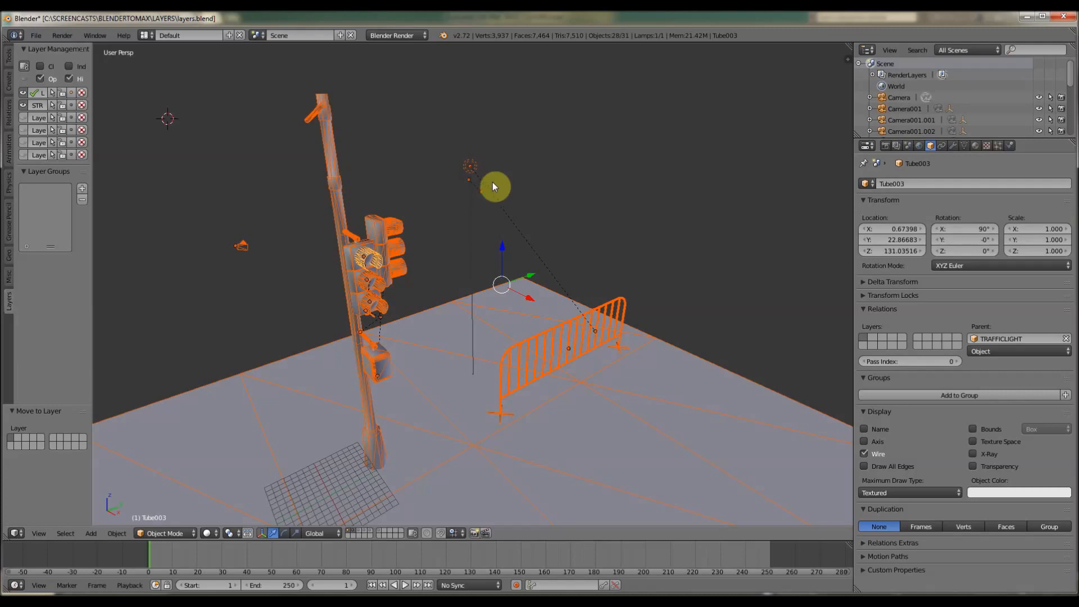
pyautogui.moveTo(445, 170); pyautogui.dragTo(431, 253, button='middle')
pyautogui.rightClick(319, 428)
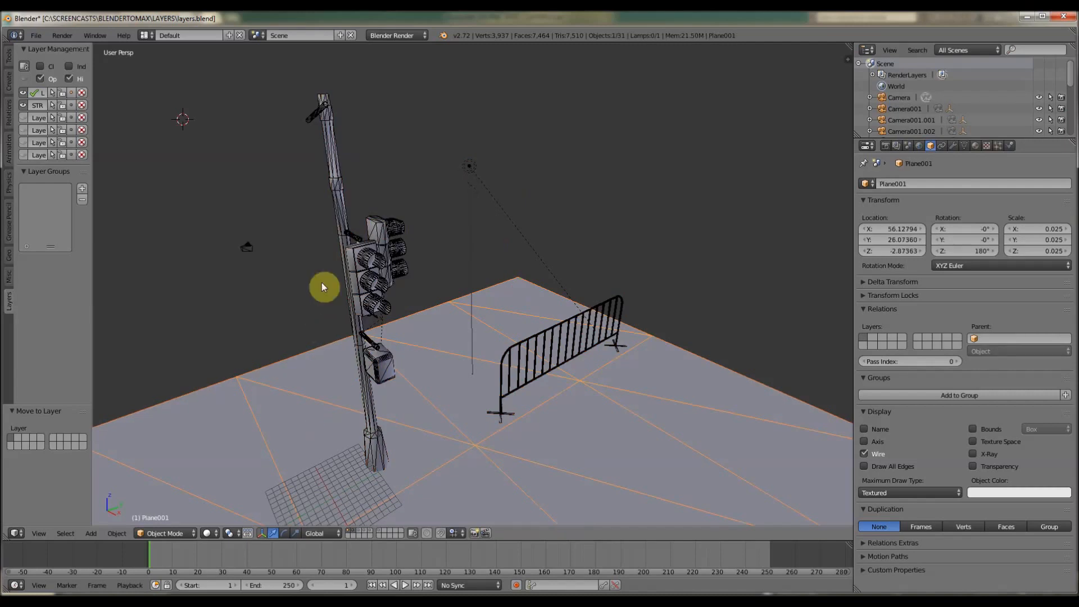